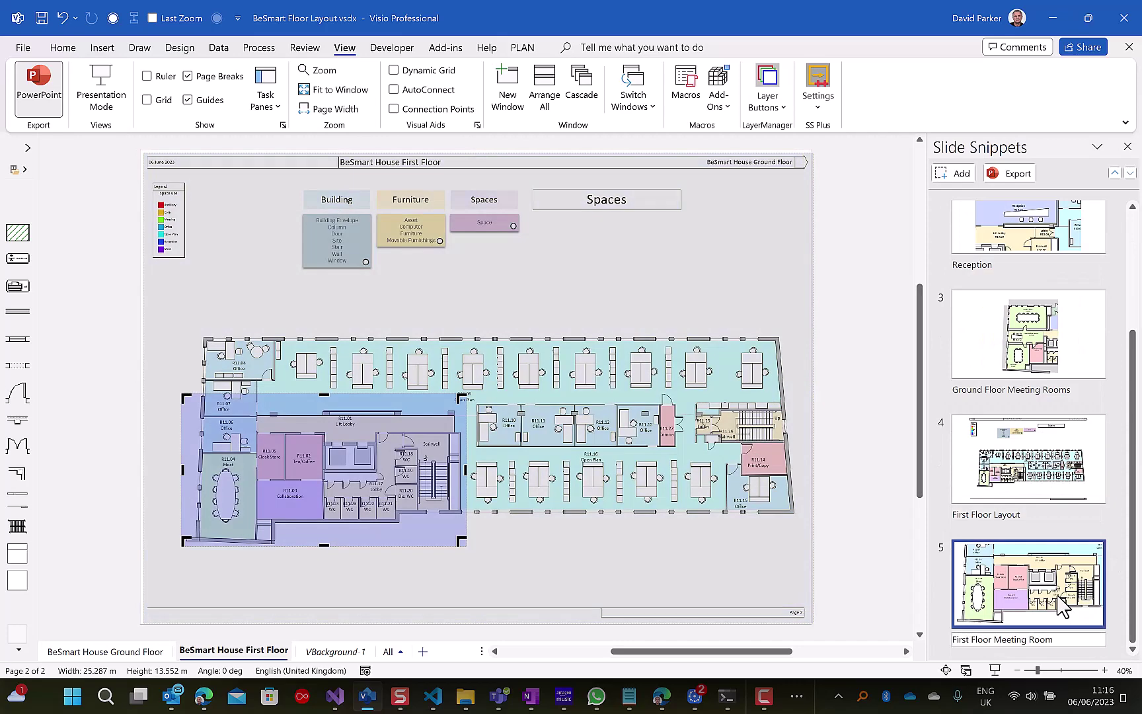
Browse the slide snippets back up to the first one and close the Slide Snippets pane.
scroll(1001, 191, "up", 1)
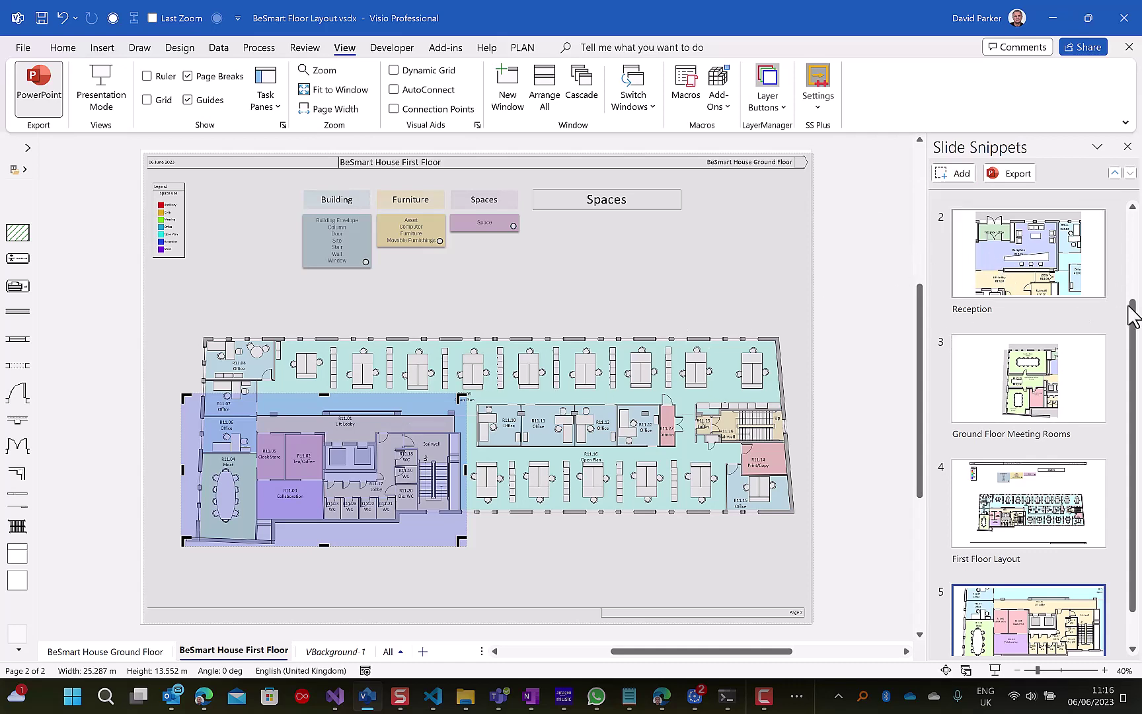
left_click_drag(1132, 350, 1132, 257)
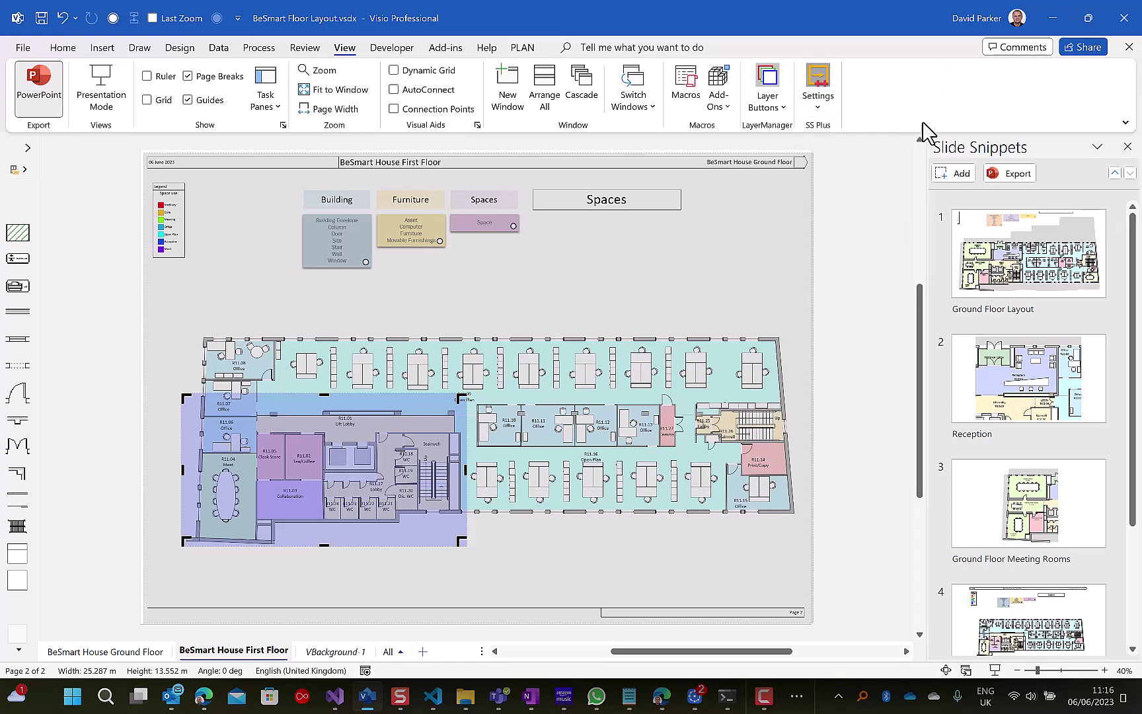
left_click(1128, 148)
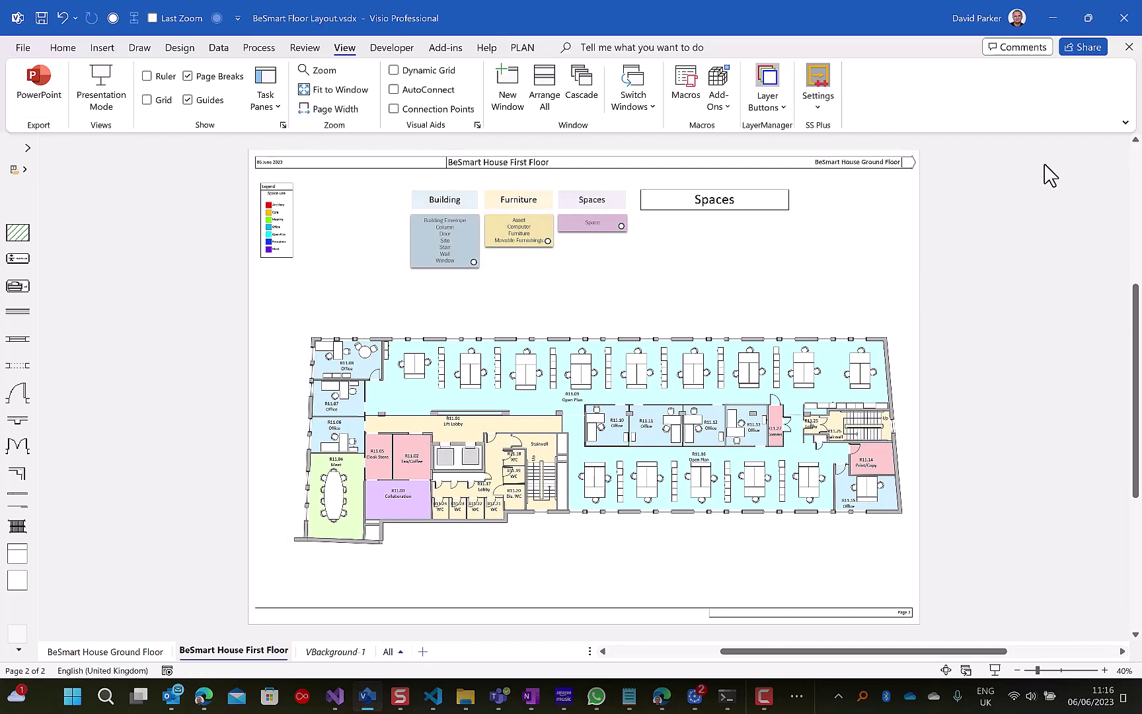
Zoom the BeSmart House First Floor page to its First Floor Layout snippet and to its First Floor Meeting Room snippet.
left_click(817, 111)
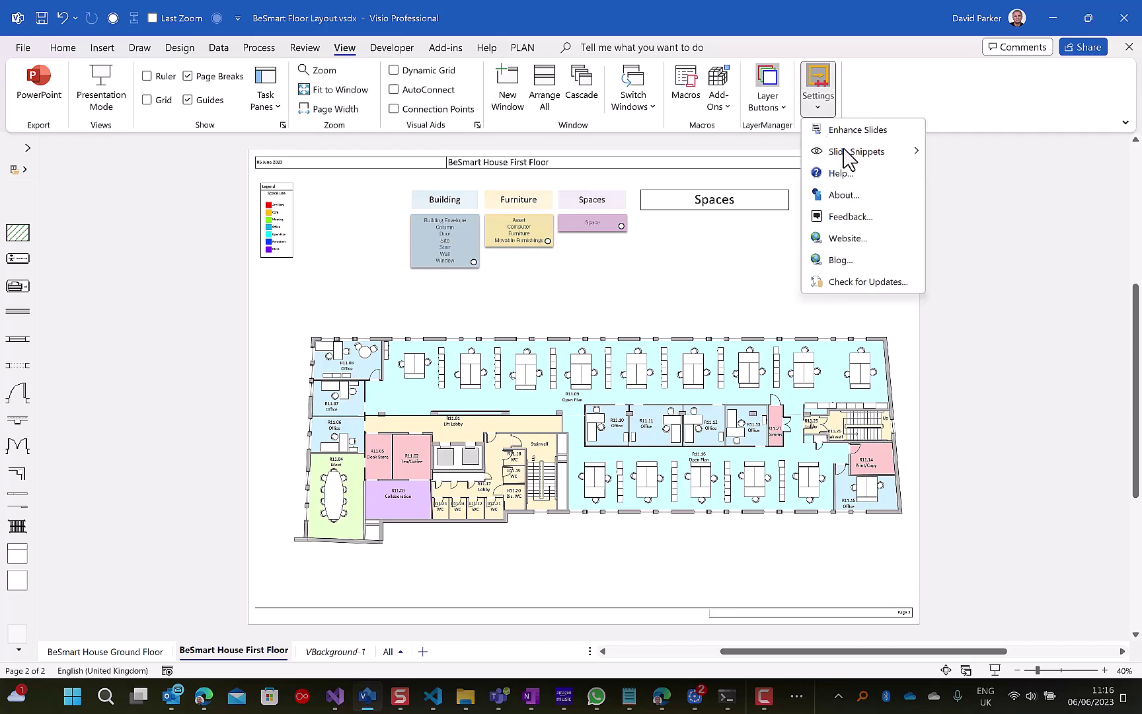
mouse_move(871, 158)
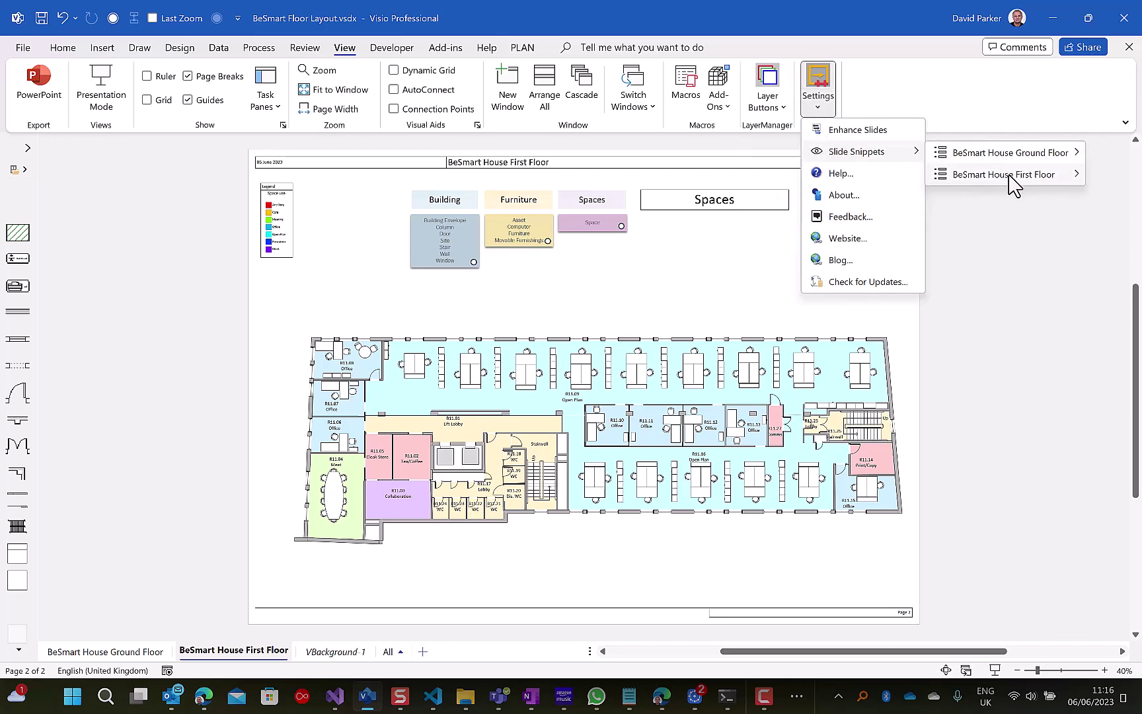
mouse_move(1014, 183)
left_click(852, 176)
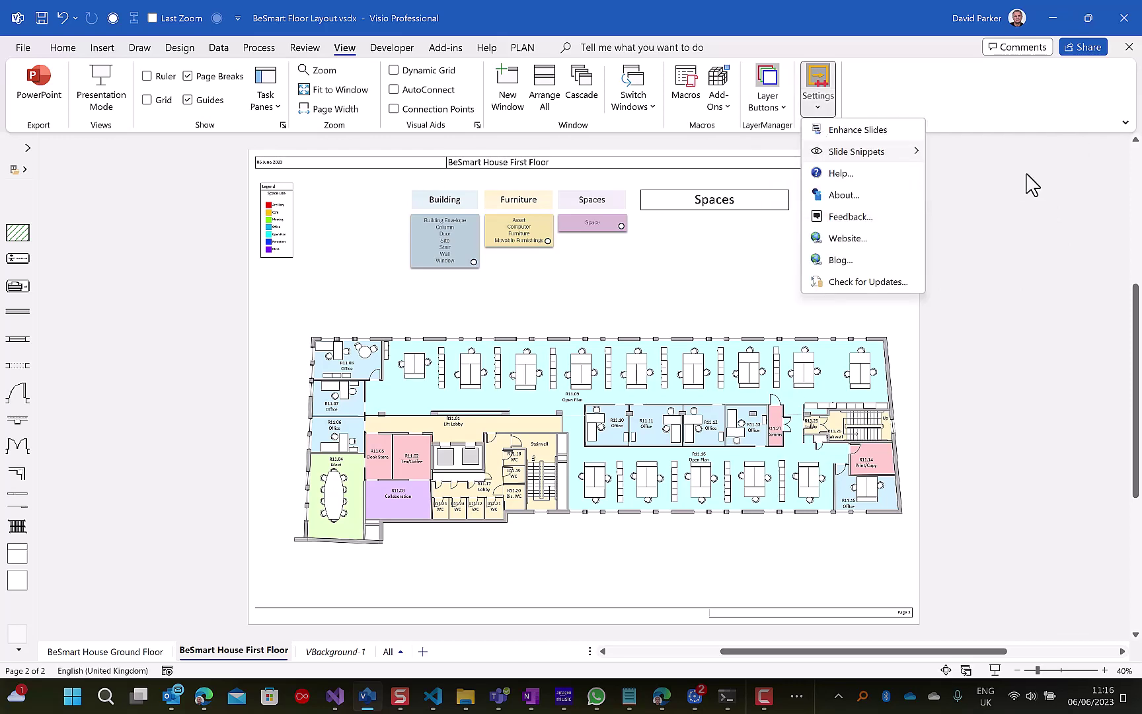
left_click(819, 109)
mouse_move(893, 158)
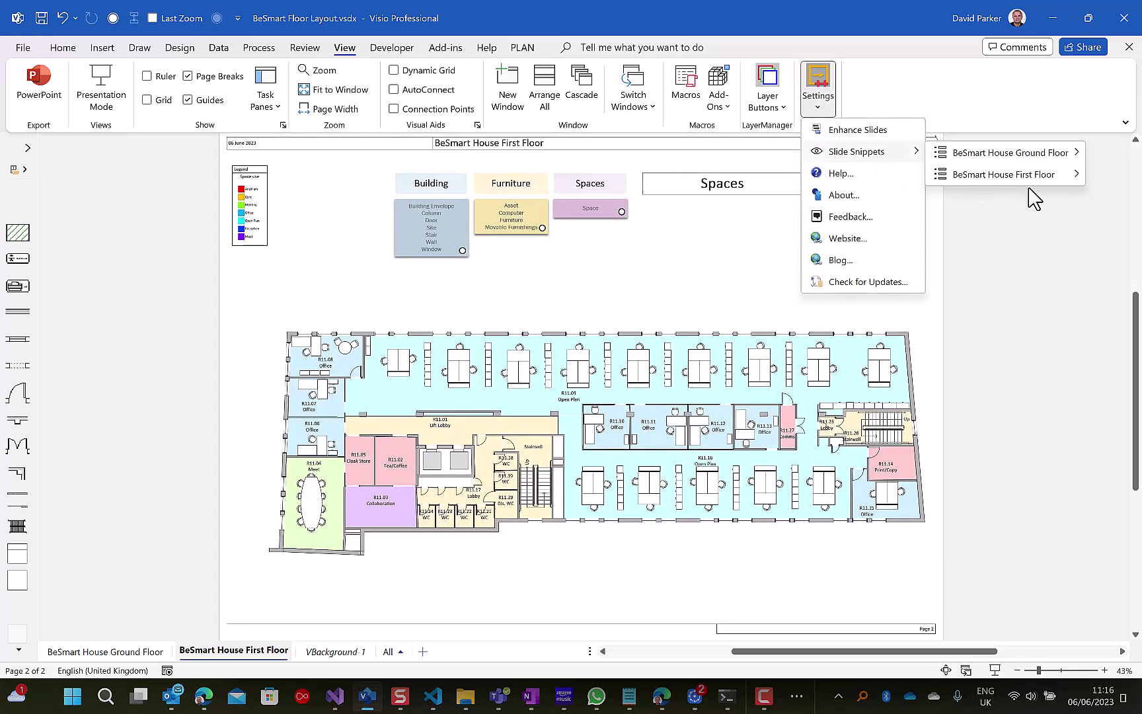
mouse_move(1041, 177)
left_click(862, 198)
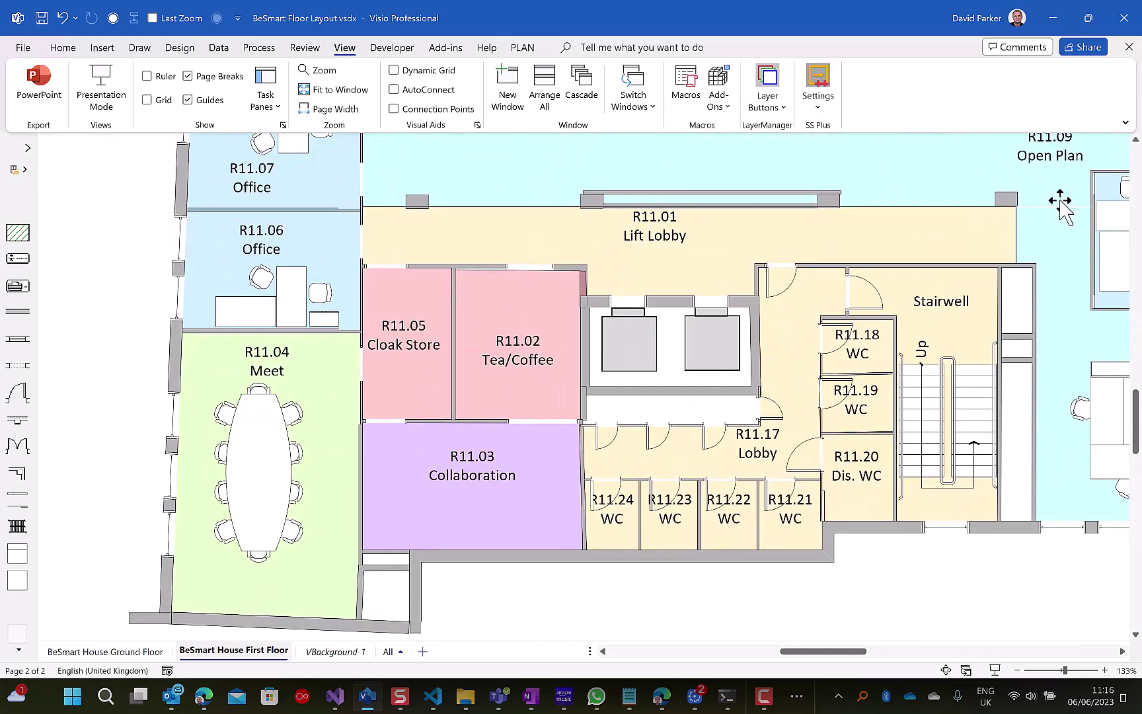
Zoom to the Ground Floor Meeting Rooms snippet on the BeSmart House Ground Floor page.
left_click(821, 116)
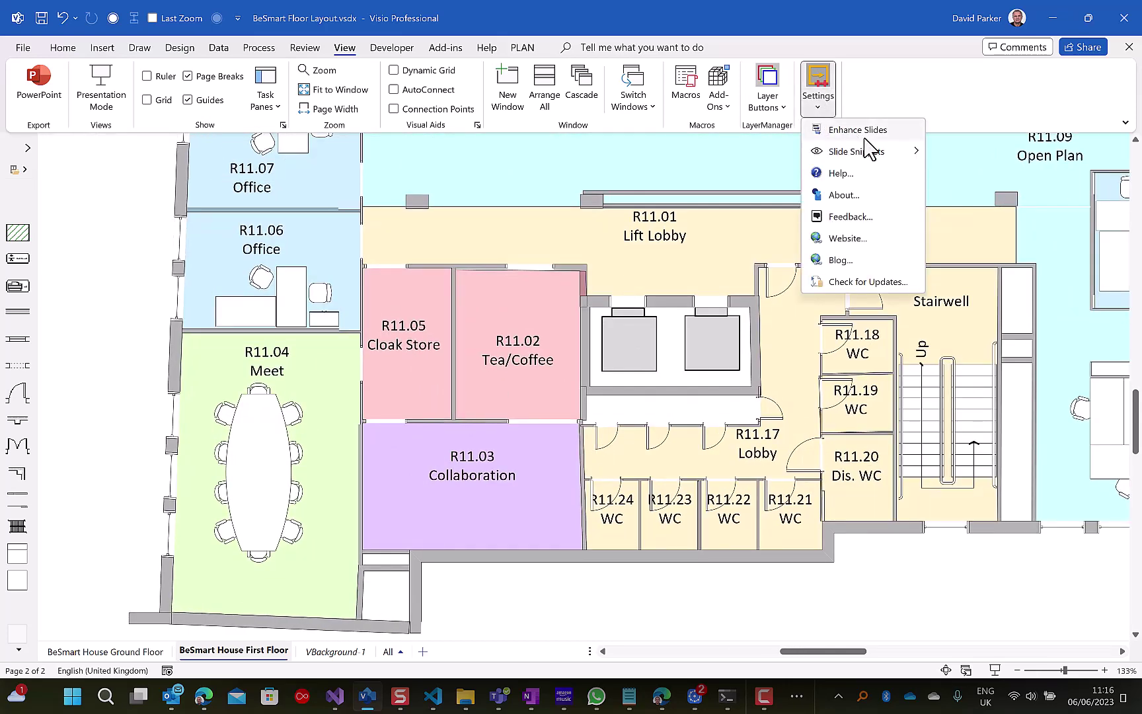
mouse_move(862, 152)
mouse_move(981, 158)
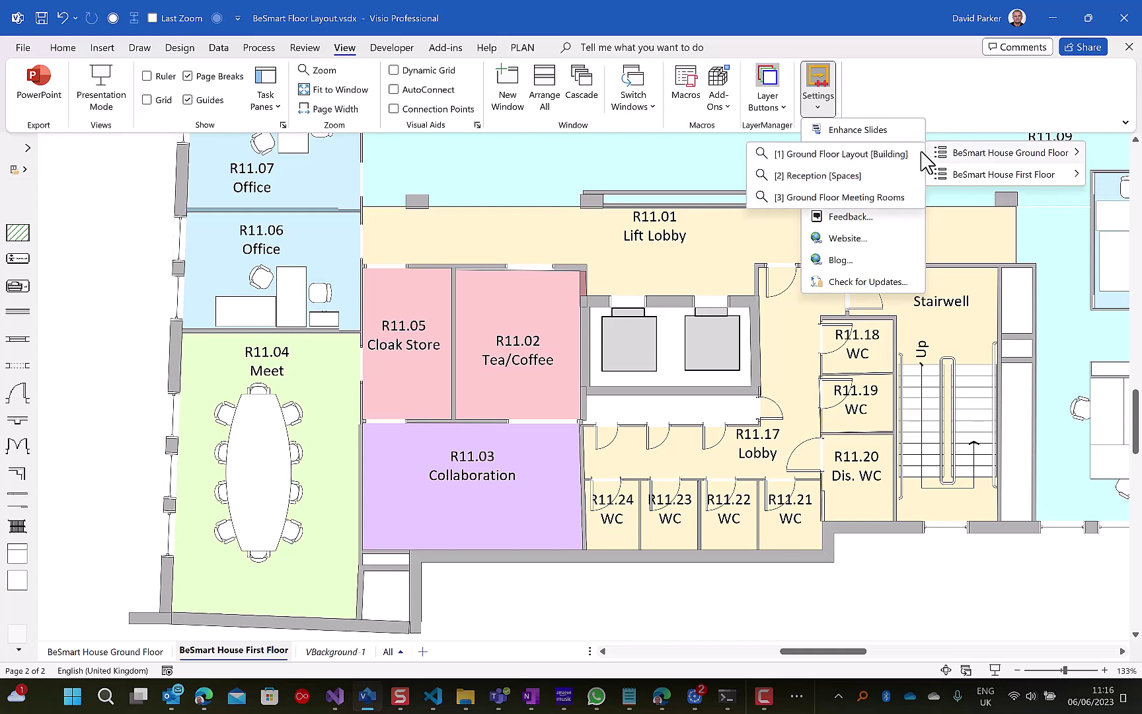
left_click(812, 198)
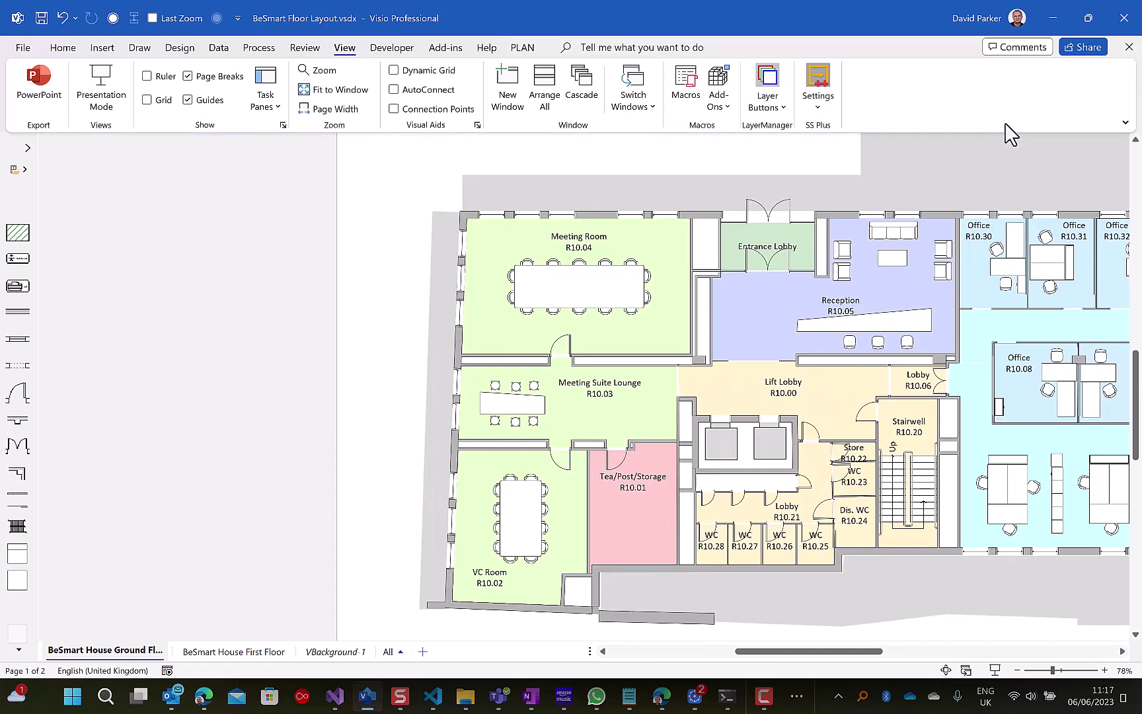
Zoom to the Ground Floor Layout [Building] snippet and to the Reception [Spaces] snippet, applying their layer sets.
left_click(822, 111)
mouse_move(862, 151)
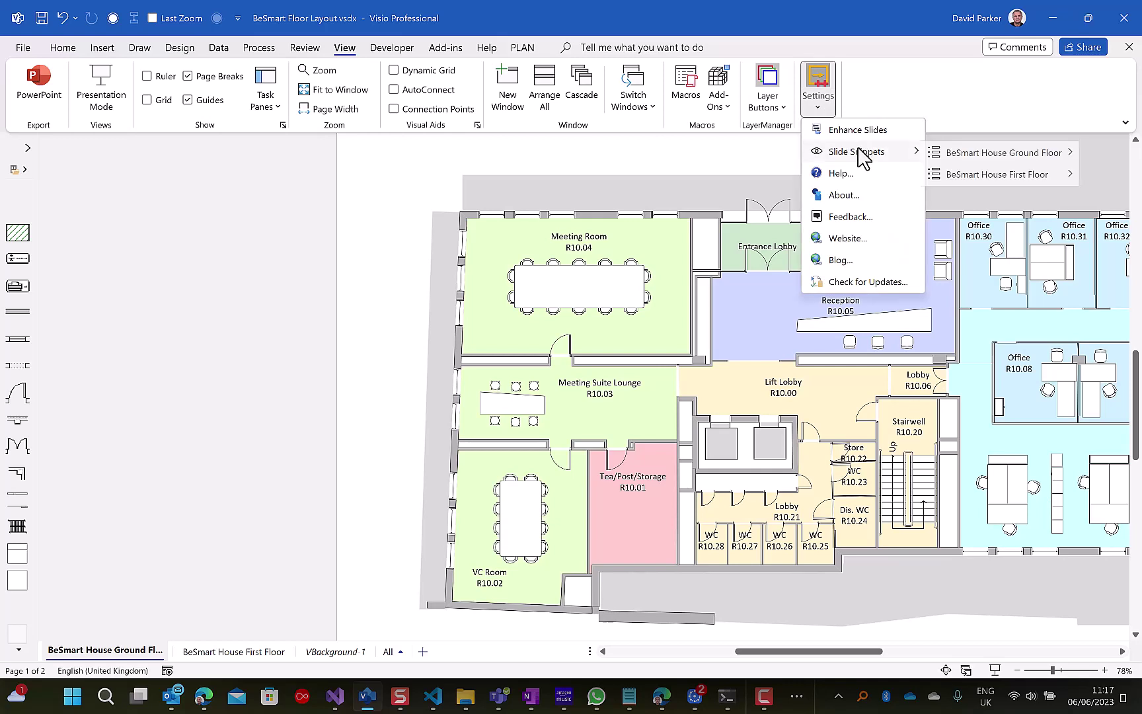
mouse_move(977, 151)
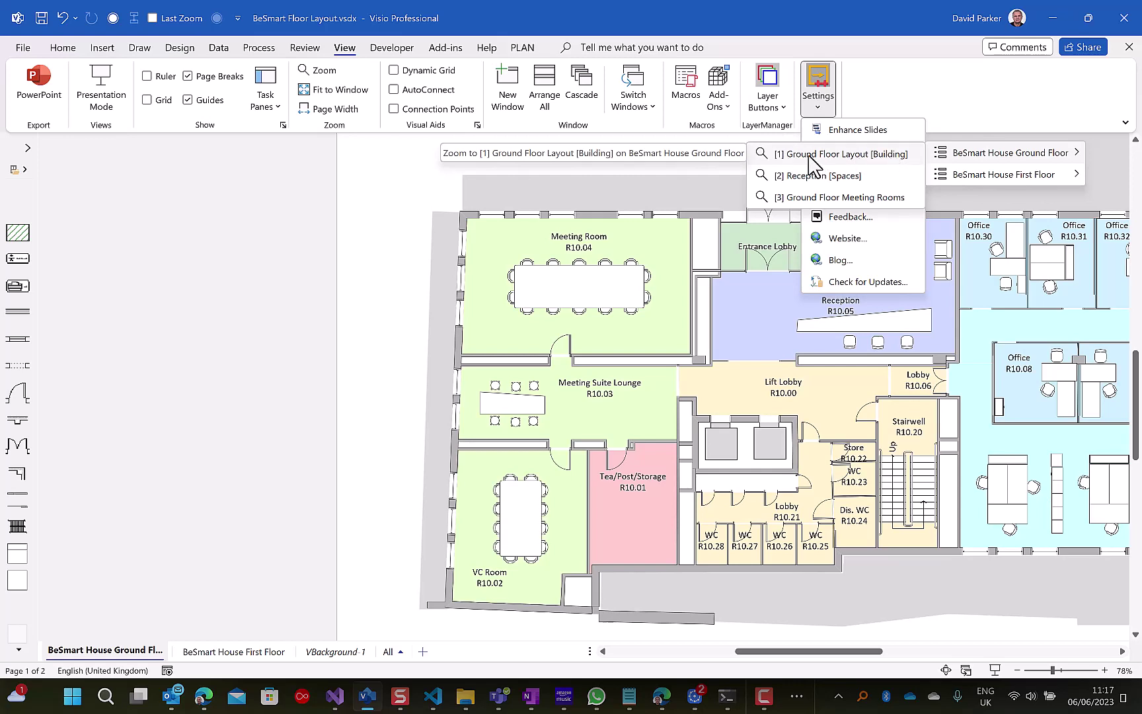
left_click(892, 164)
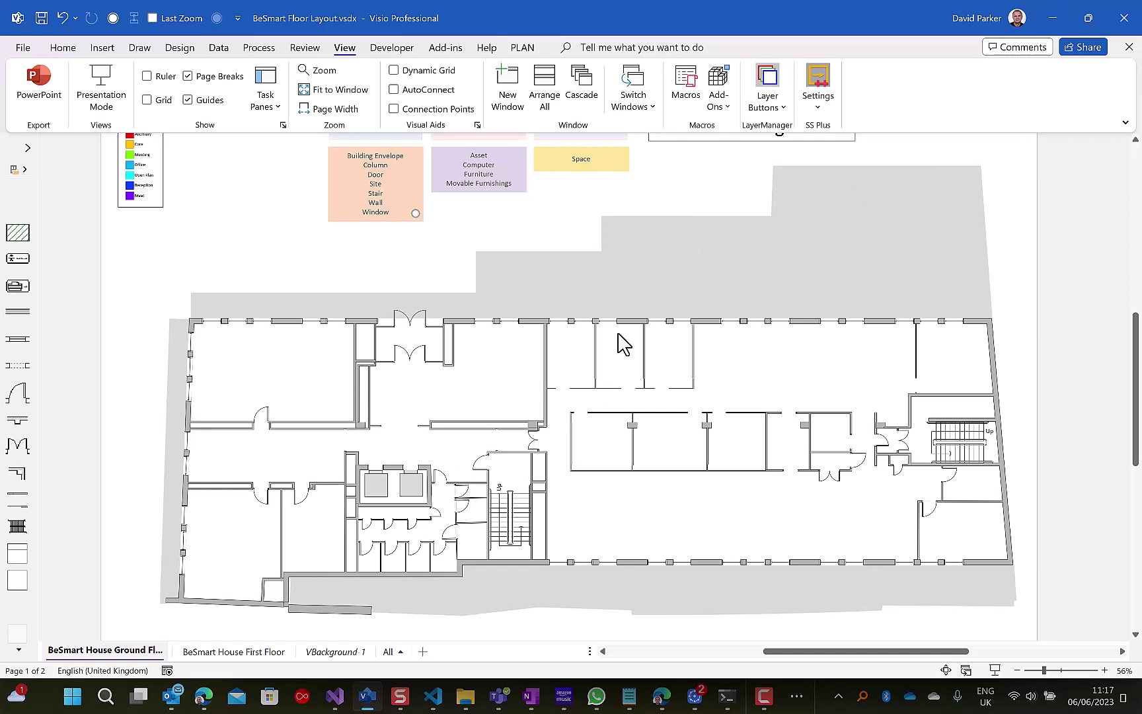
left_click(822, 111)
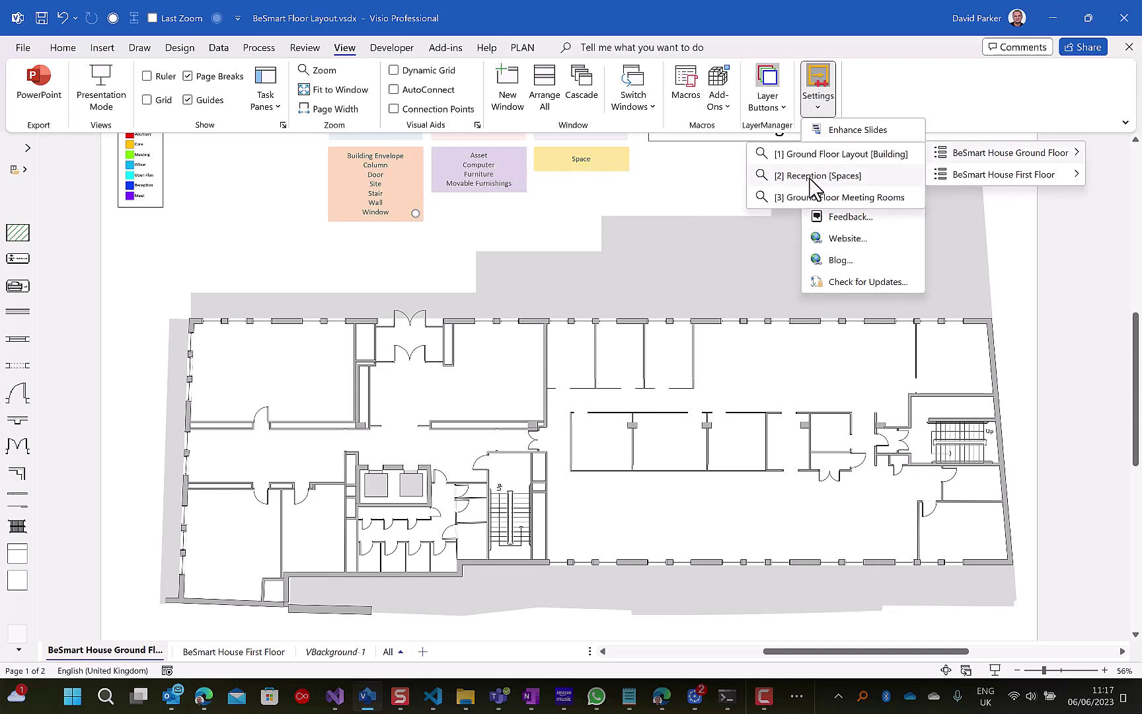
left_click(811, 176)
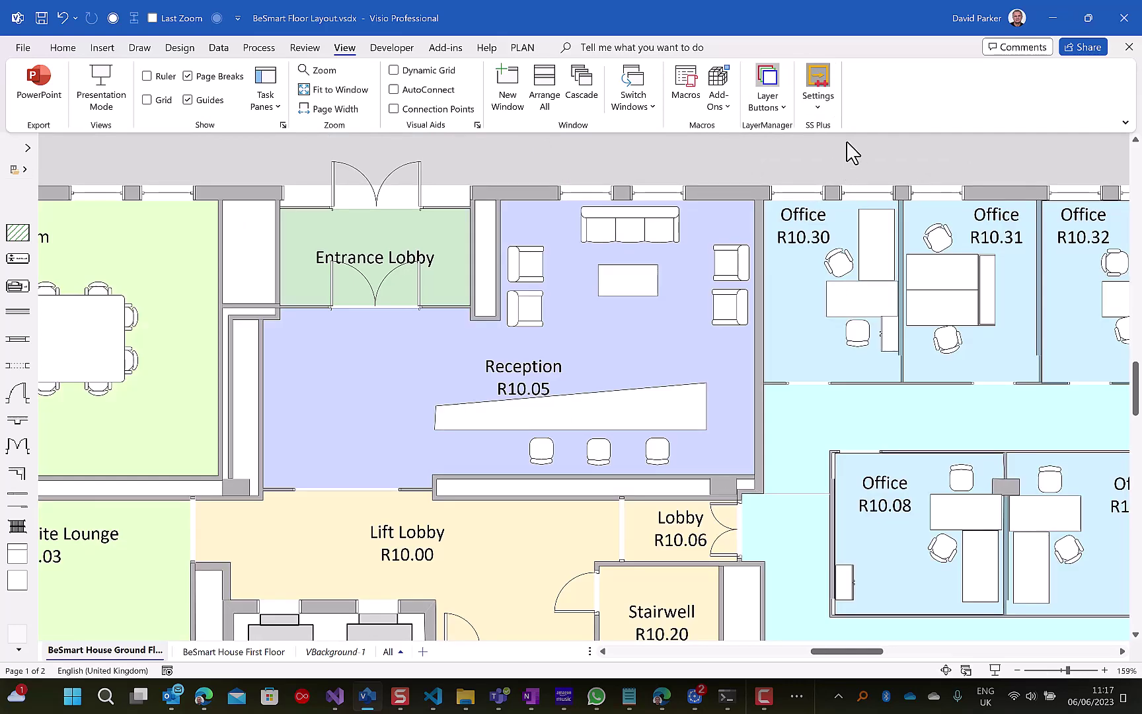
Apply the Furniture layer set and the Building layer set to the ground floor page.
left_click(784, 111)
mouse_move(791, 165)
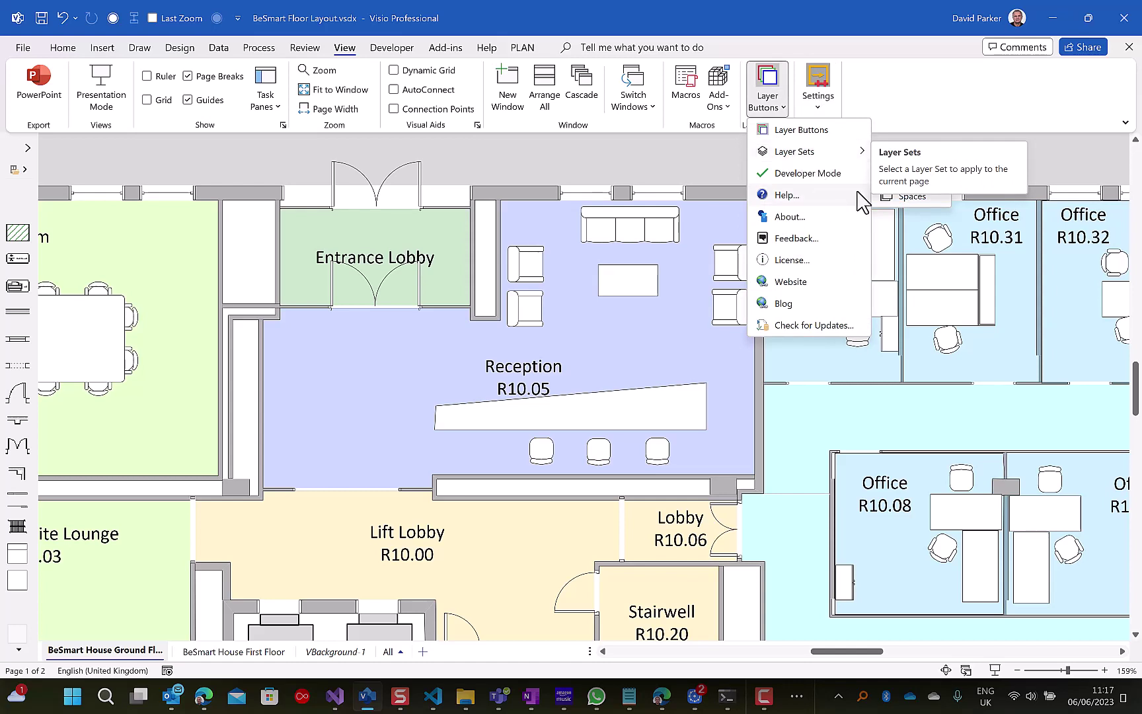
left_click(922, 175)
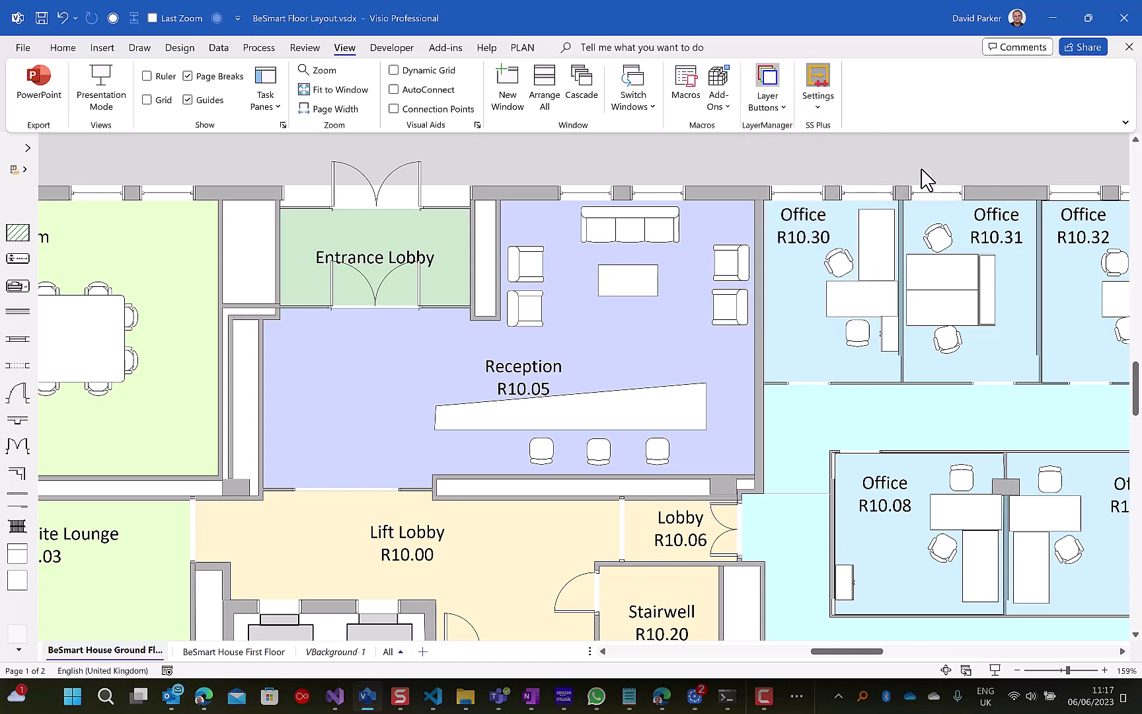
left_click(776, 116)
mouse_move(820, 155)
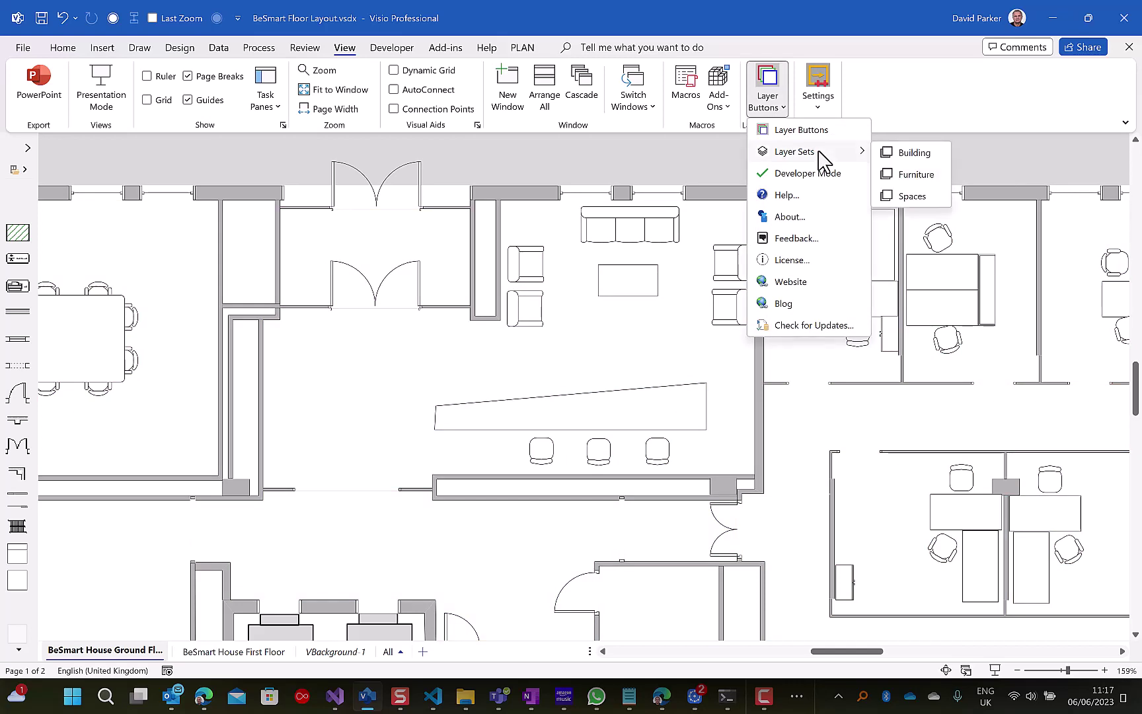
left_click(910, 158)
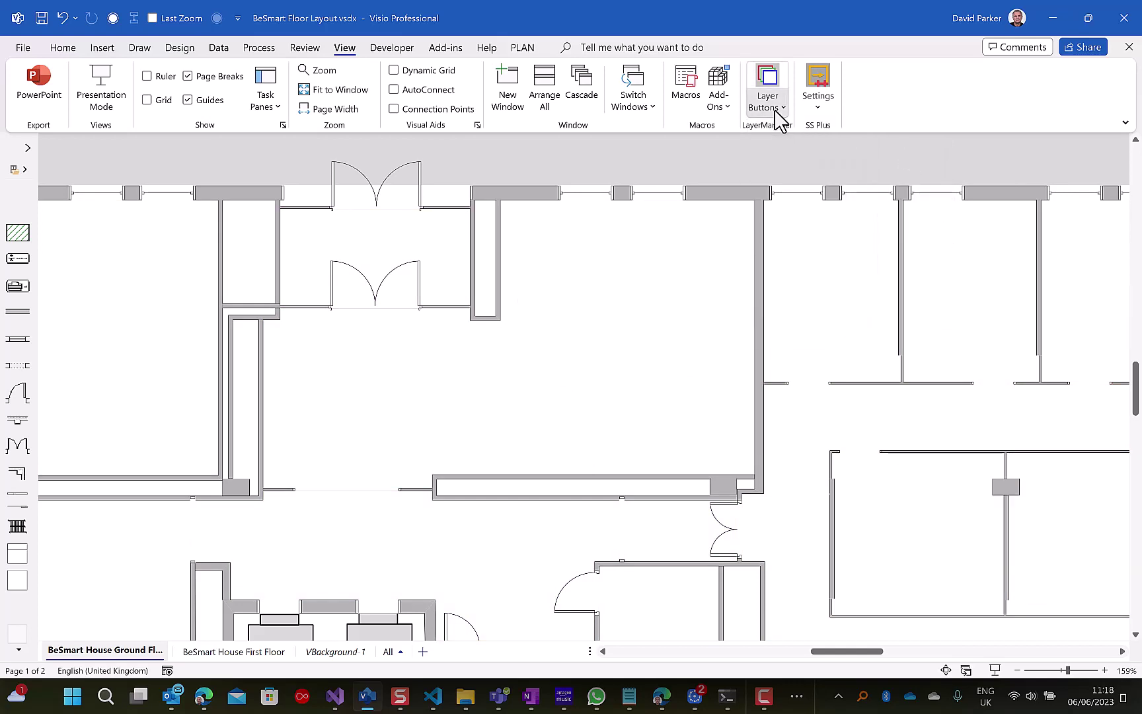
Apply the Spaces layer set to the ground floor page and fit the whole page in the window.
left_click(776, 114)
mouse_move(812, 151)
left_click(922, 198)
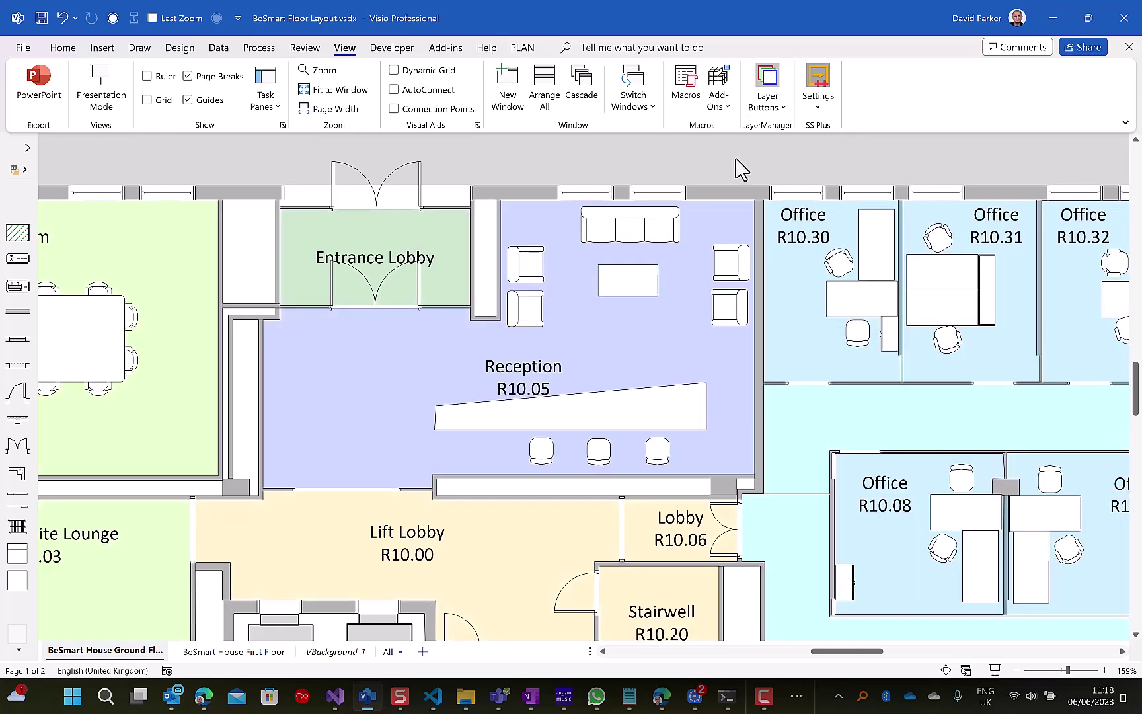
key("ctrl+shift+w")
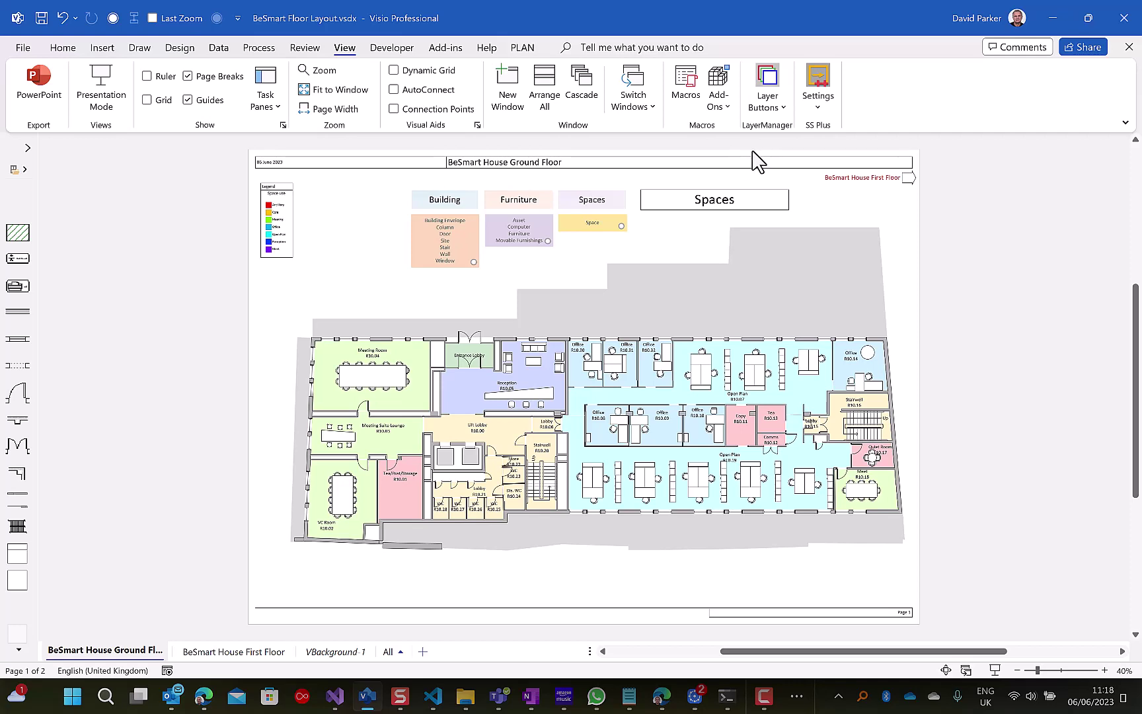
Open the SS Plus settings and review the layout categories and the Smart Layouts offered for the hierarchy category.
left_click(818, 84)
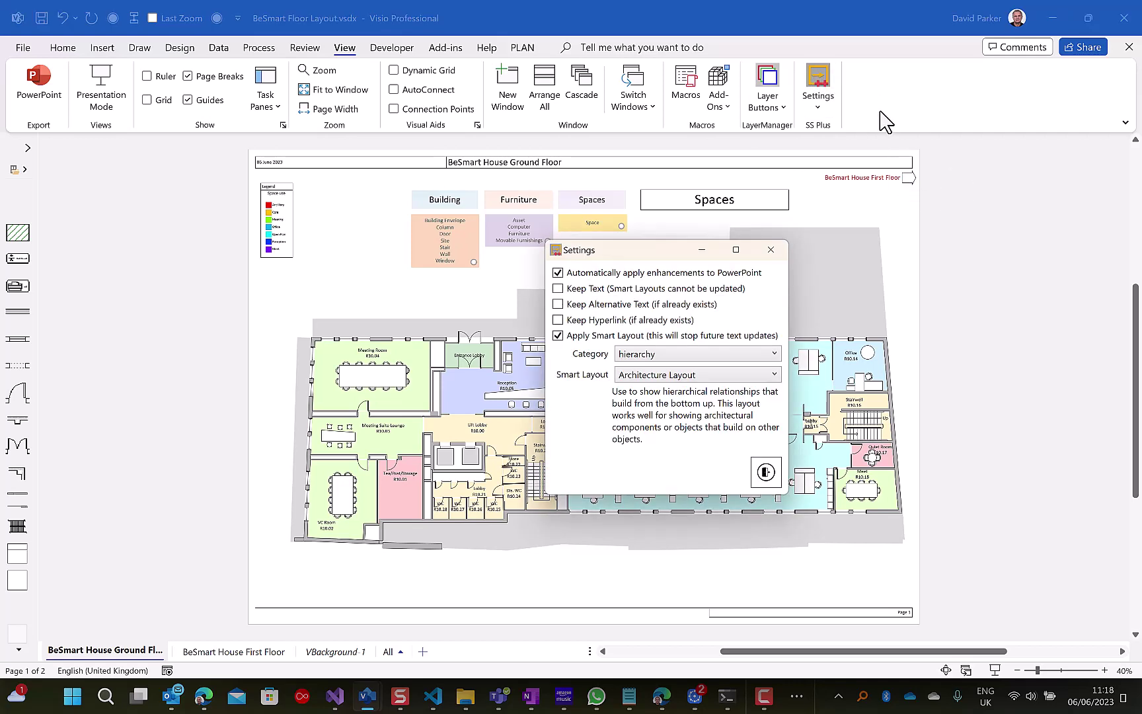
left_click_drag(659, 249, 575, 225)
left_click(597, 332)
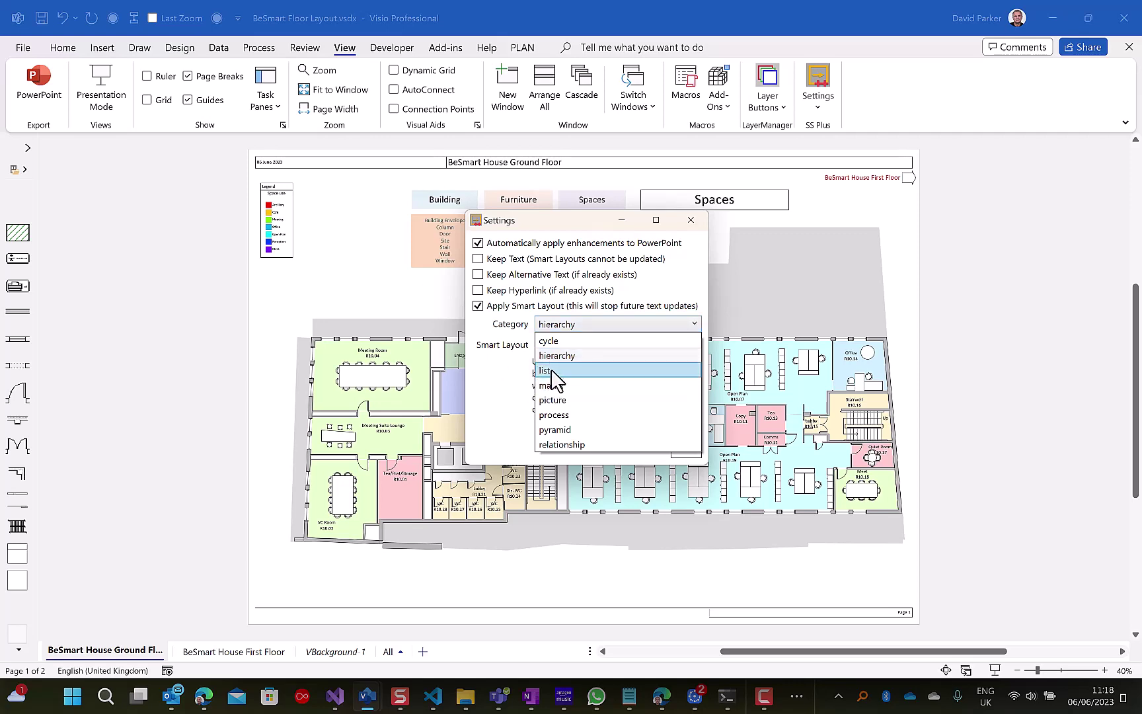
left_click(486, 378)
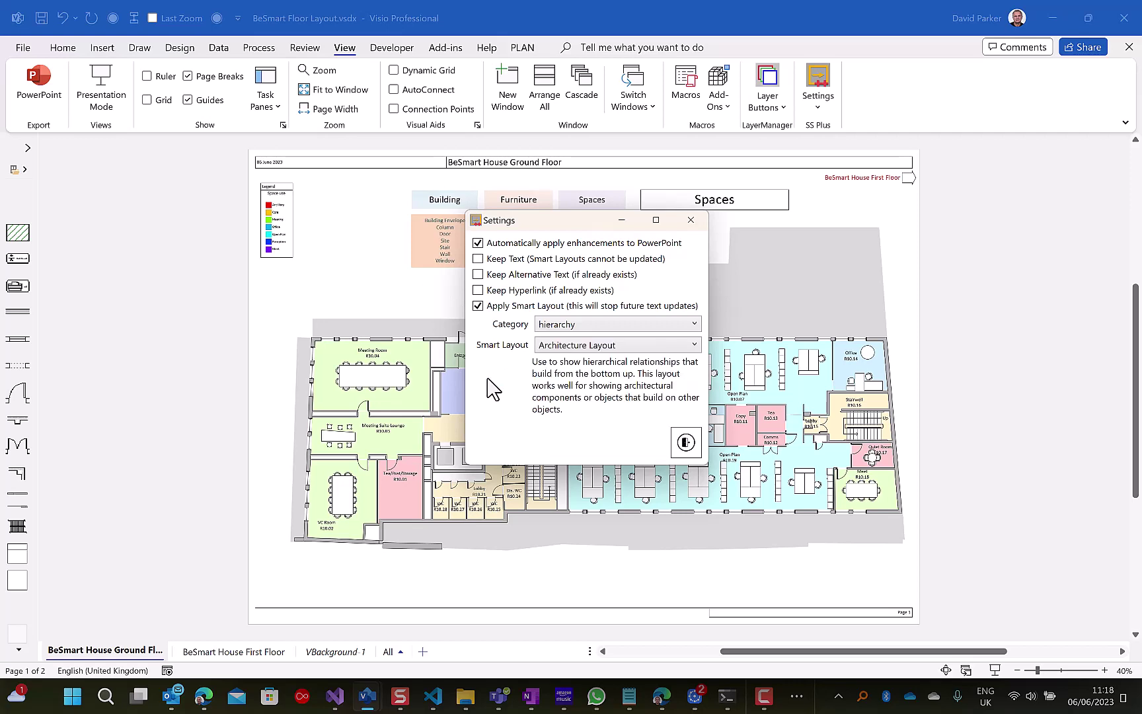
left_click(618, 346)
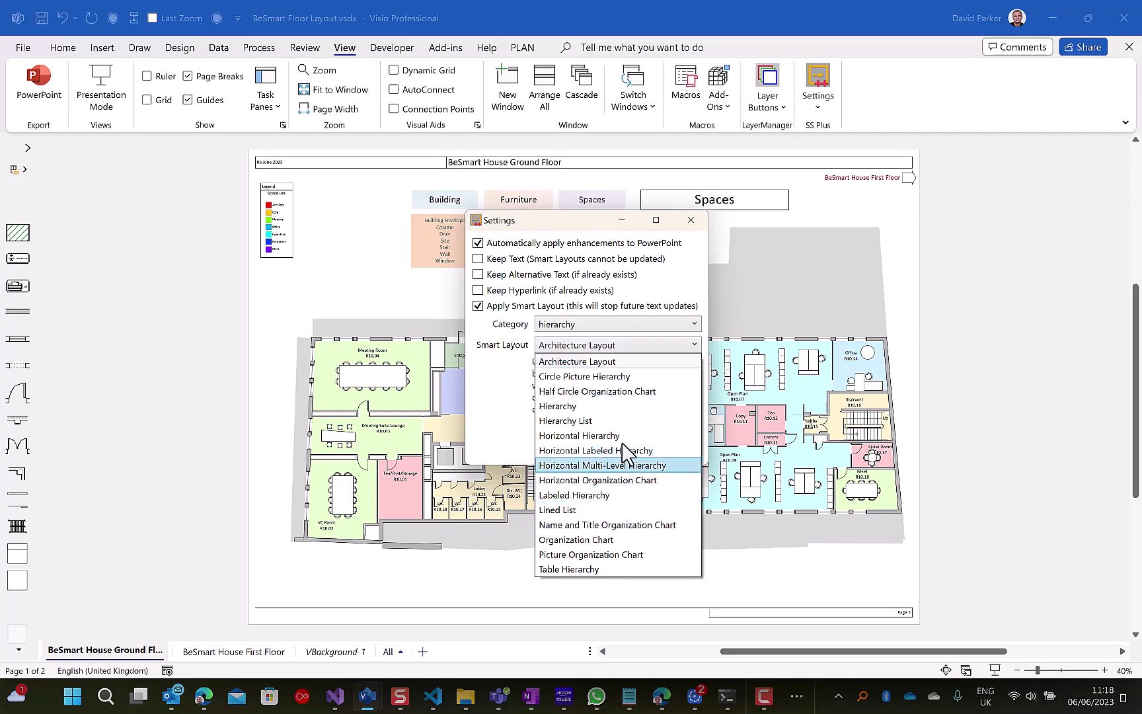
left_click(513, 379)
Set the Smart Layout category to process, review its available layouts and close the settings.
left_click(609, 325)
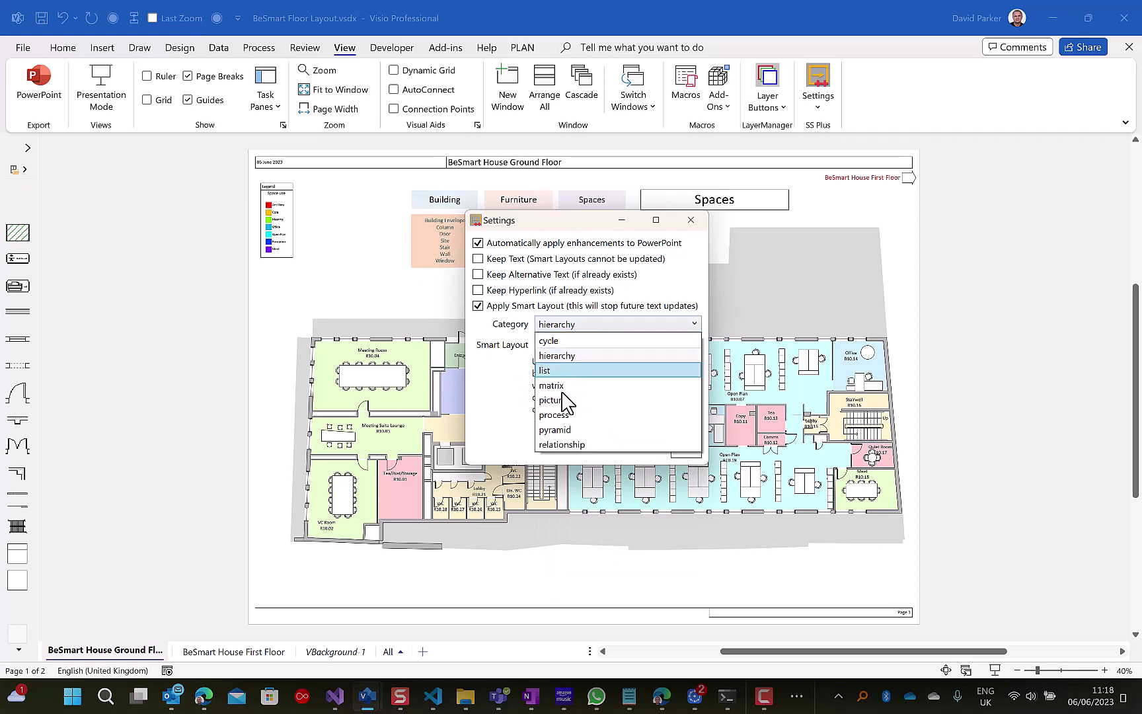
left_click(567, 416)
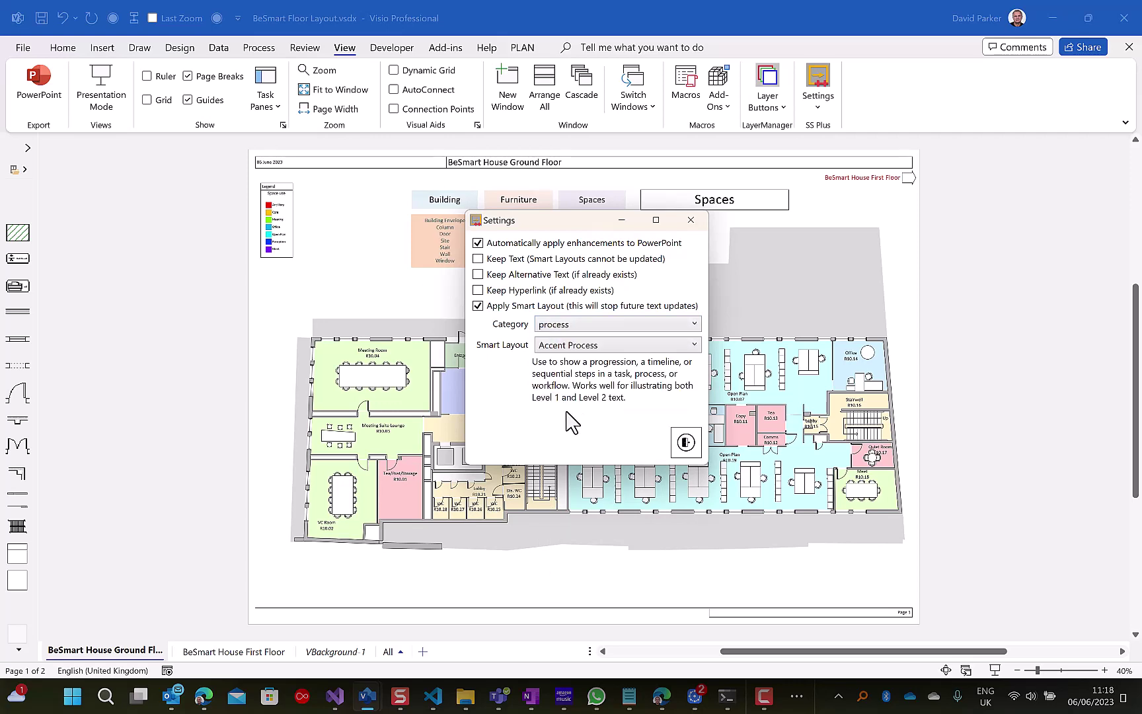
left_click(581, 345)
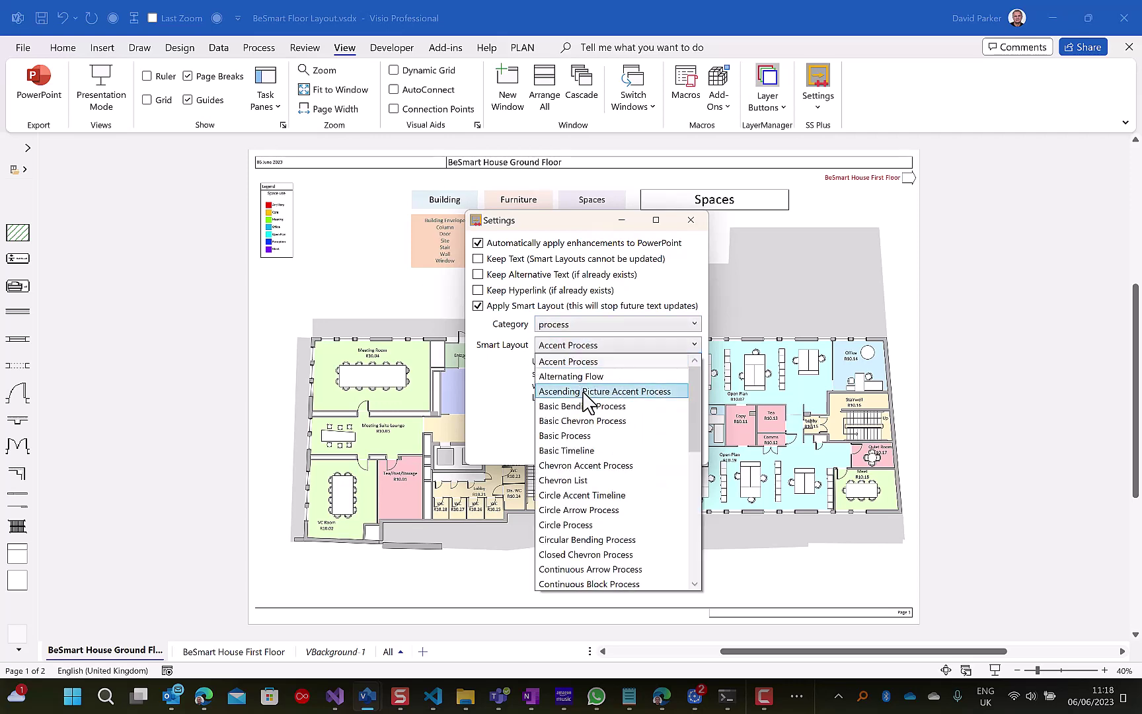
scroll(605, 502, "down", 6)
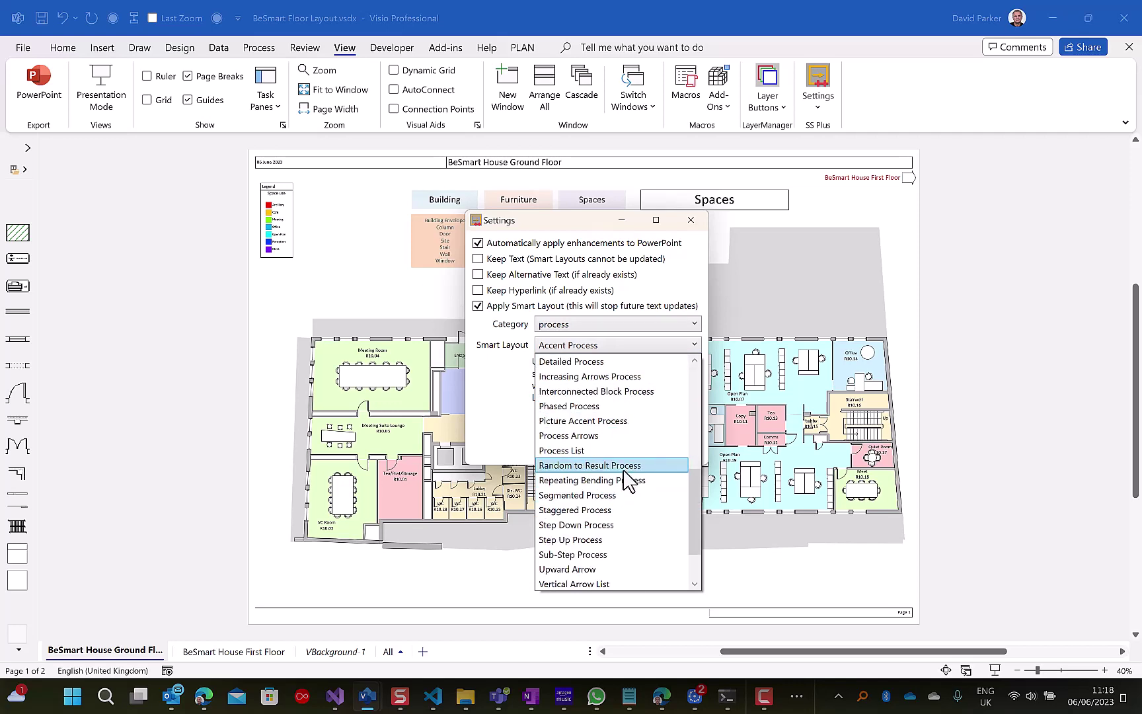
left_click(497, 391)
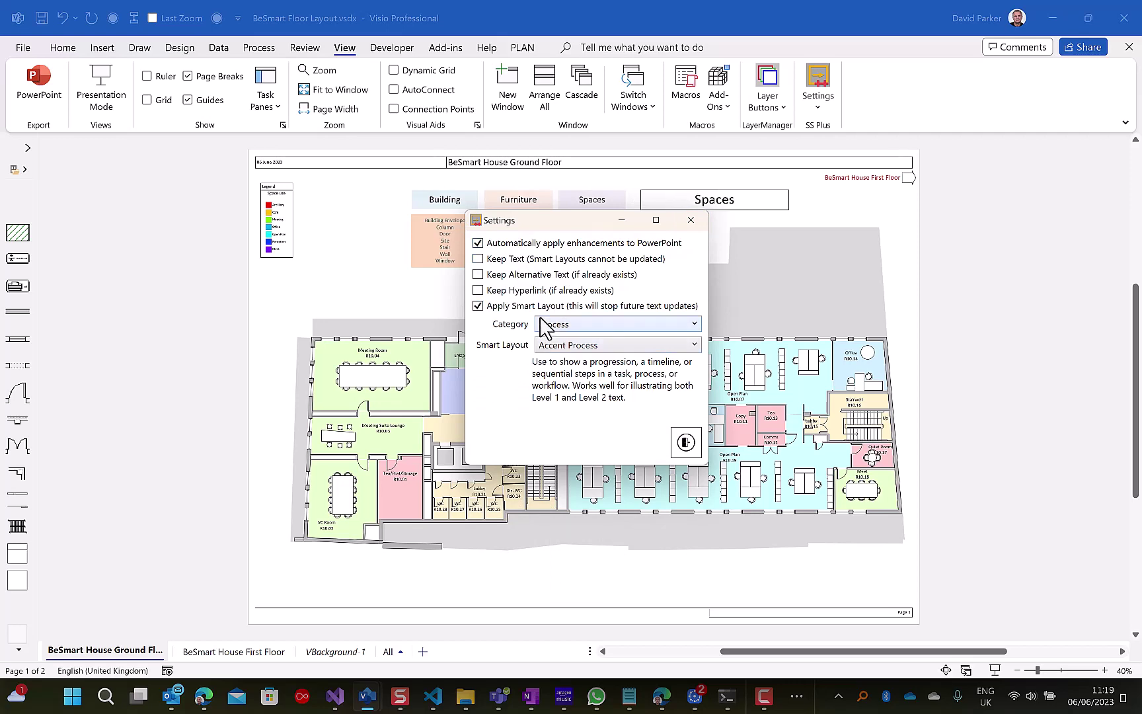
left_click(691, 221)
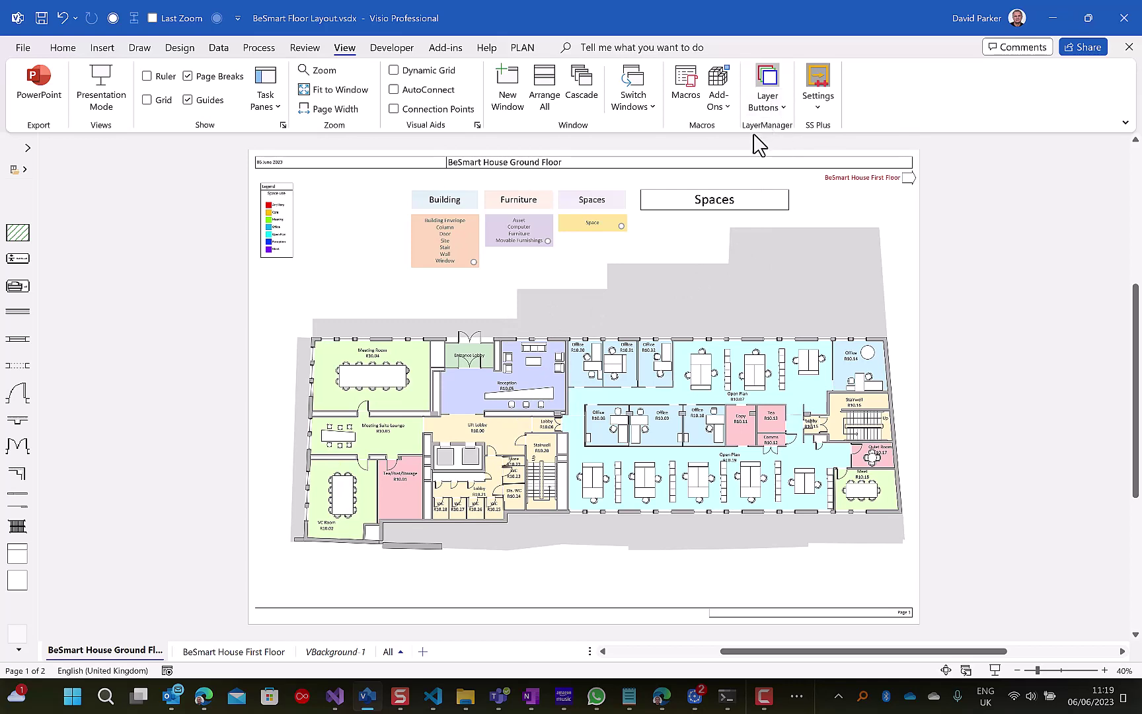
Show the slide snippets and open the ScreenTip of the Reception snippet, moving its dialog over the floor plan.
left_click(40, 99)
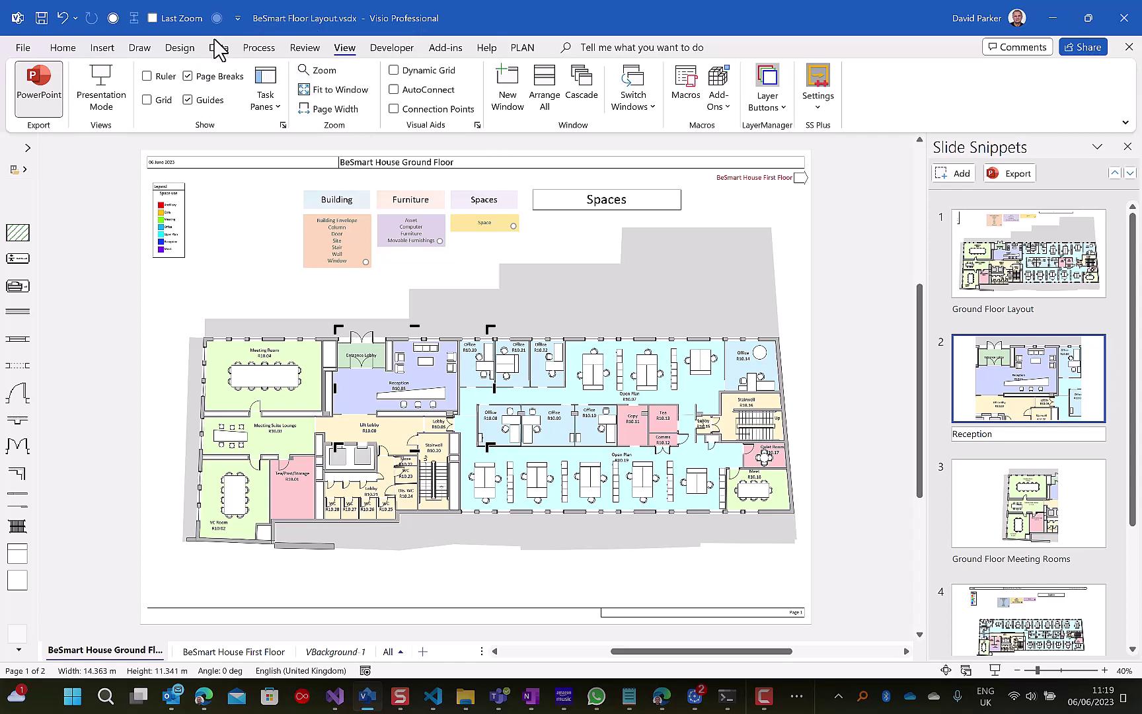
left_click(103, 49)
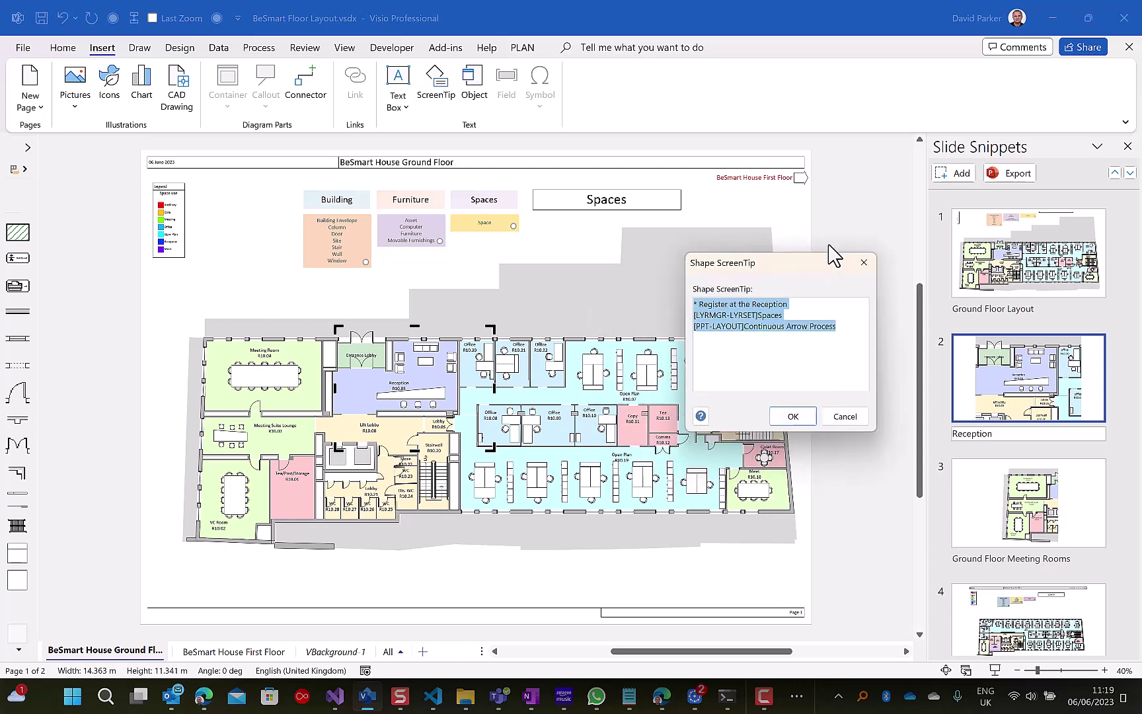
left_click_drag(828, 255, 505, 252)
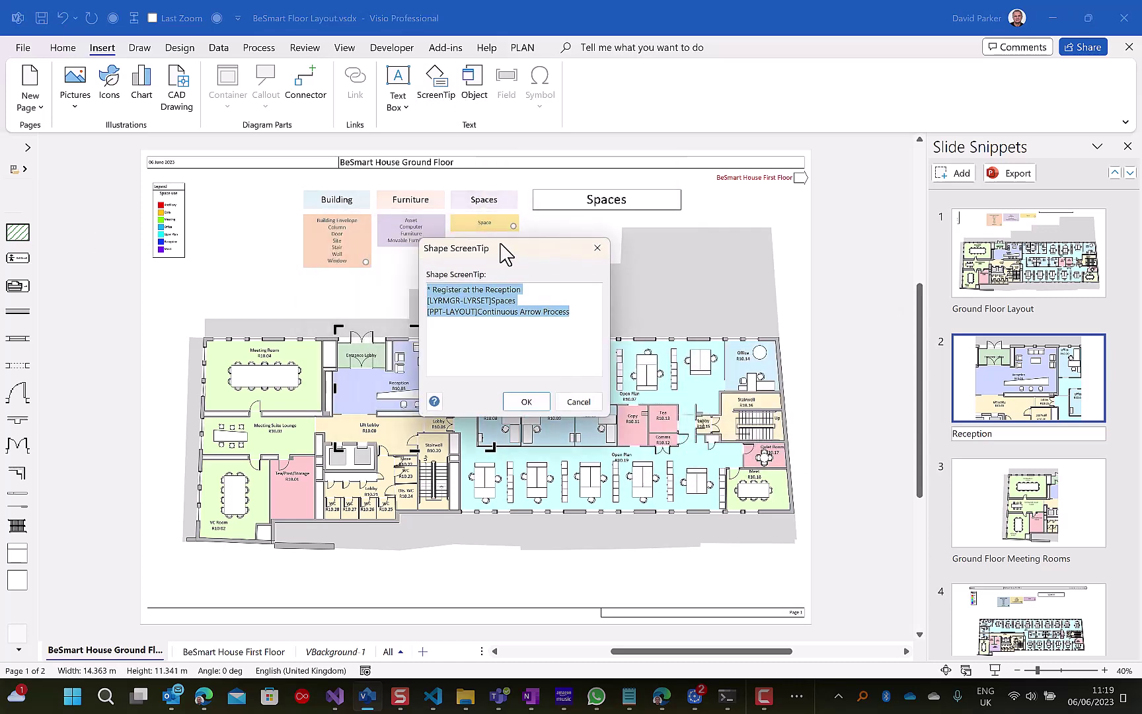
Examine the bullet text line and the LYRMGR-LYRSET layer set line in the Reception snippet's ScreenTip.
left_click(534, 291)
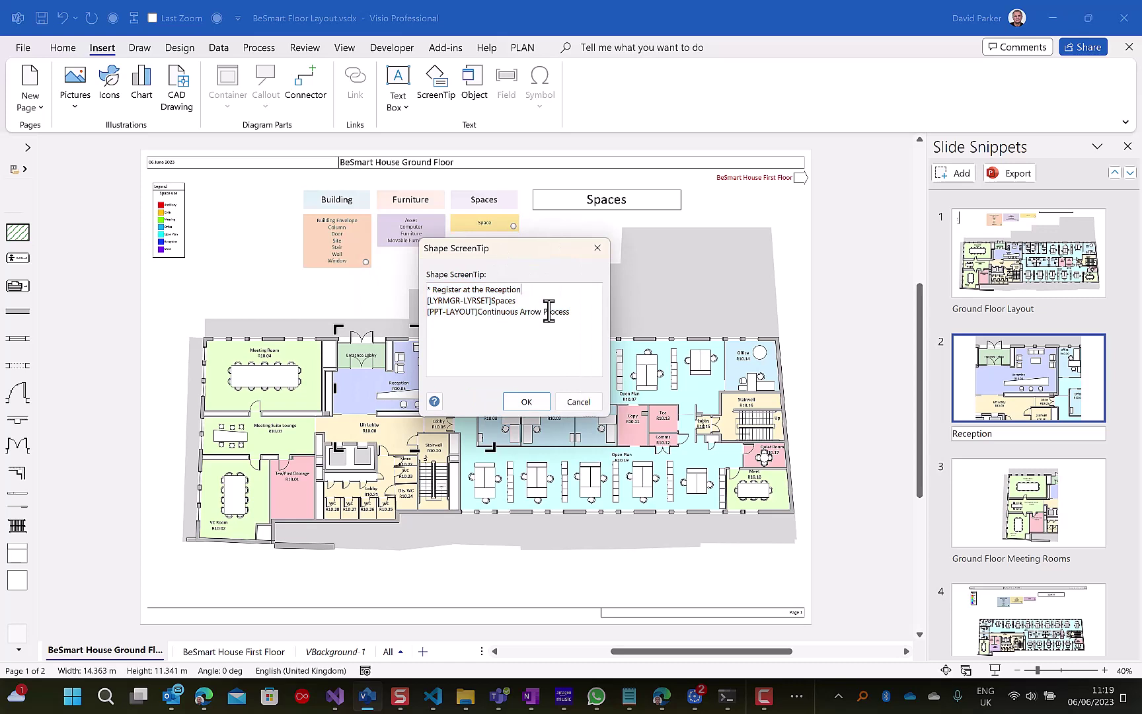
key("shift+Home")
left_click(456, 290)
left_click_drag(429, 293, 530, 291)
left_click(449, 300)
left_click_drag(517, 301, 414, 304)
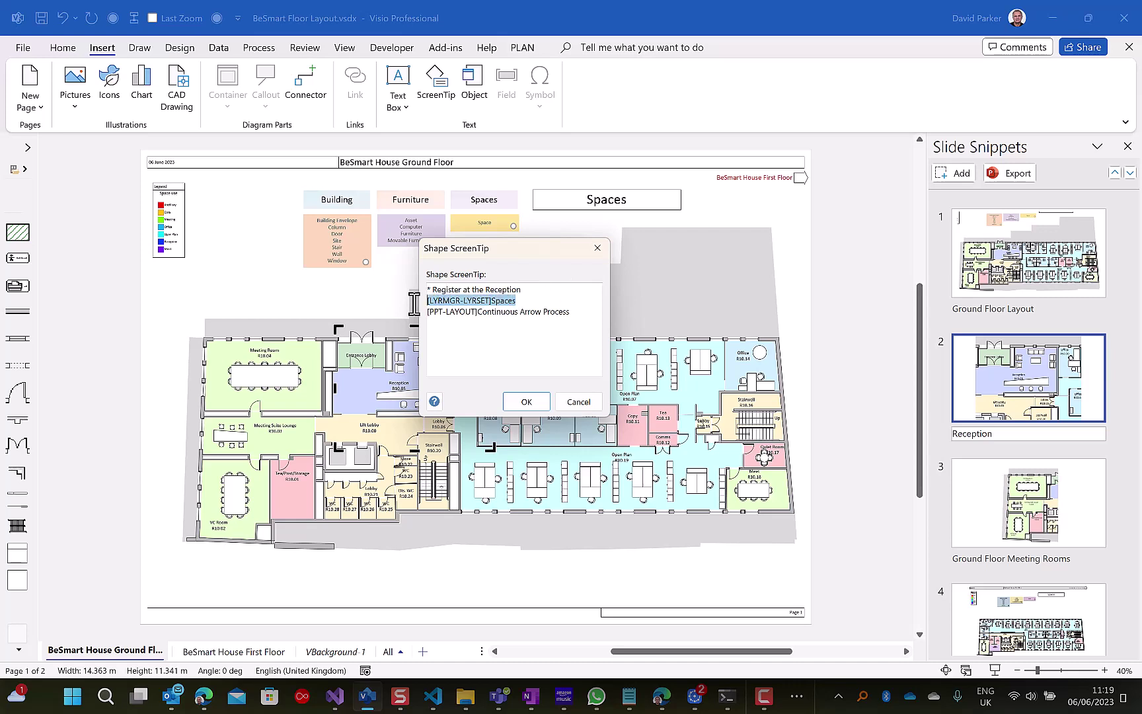
left_click(483, 312)
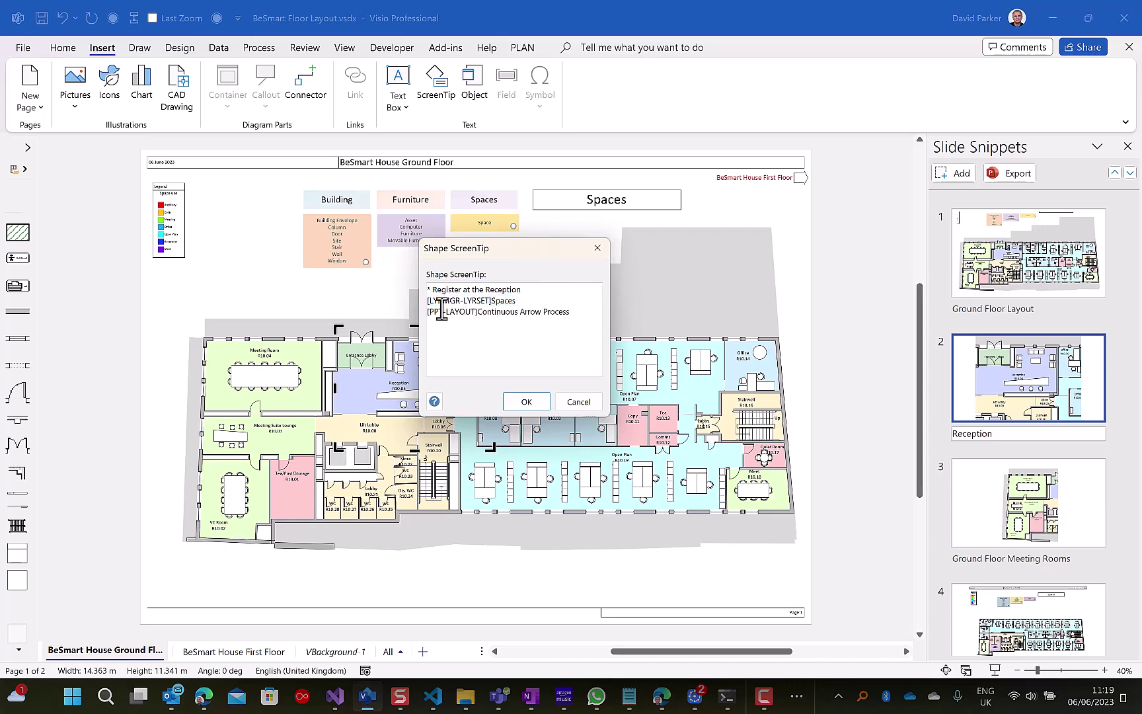
left_click_drag(517, 302, 489, 306)
left_click_drag(517, 305, 398, 306)
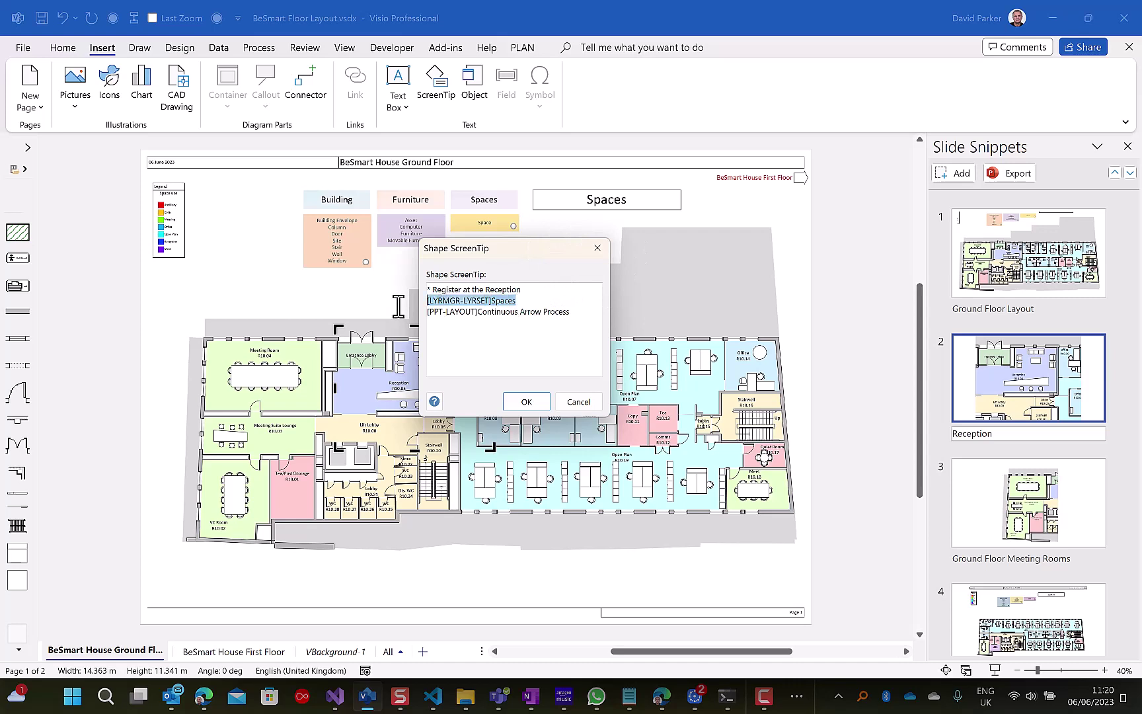
Examine the layout name on the PPT-LAYOUT line of the Reception snippet's ScreenTip and close the dialog.
left_click(543, 313)
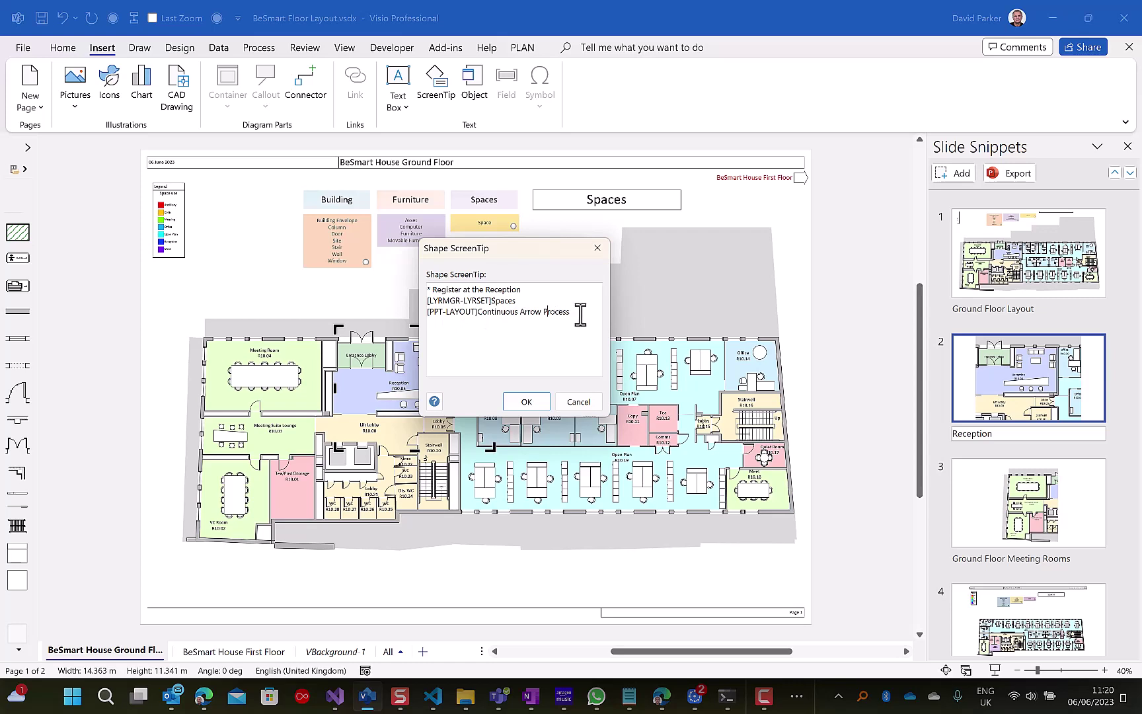
left_click_drag(573, 313, 478, 318)
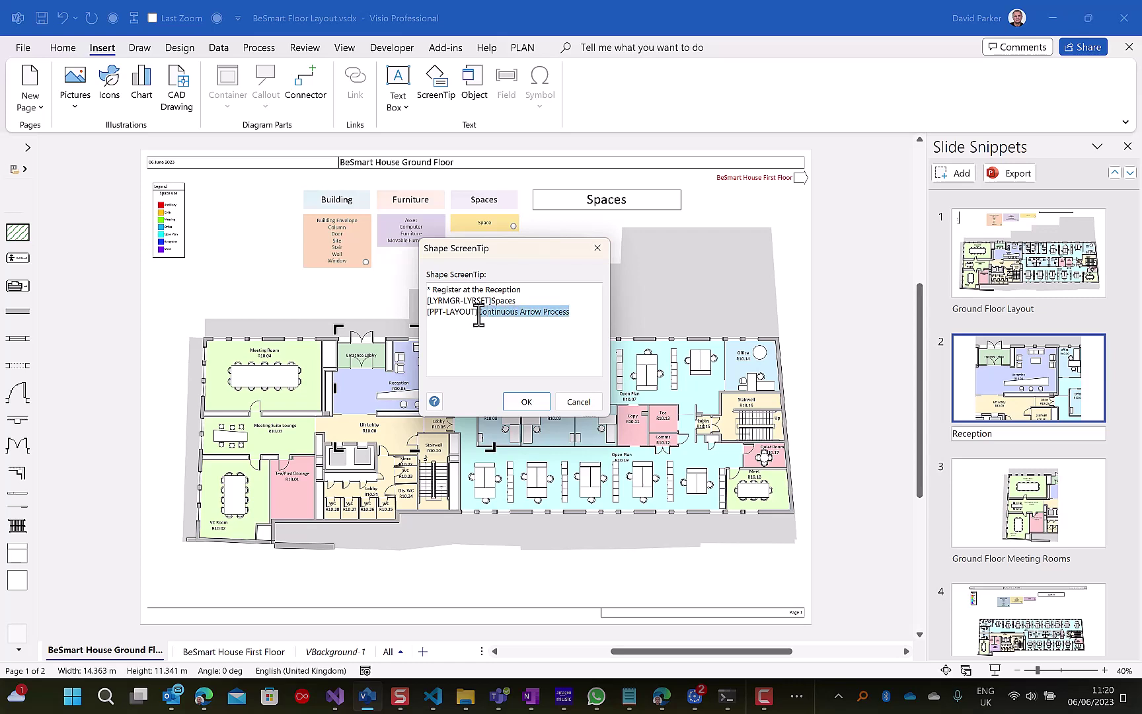
left_click(477, 352)
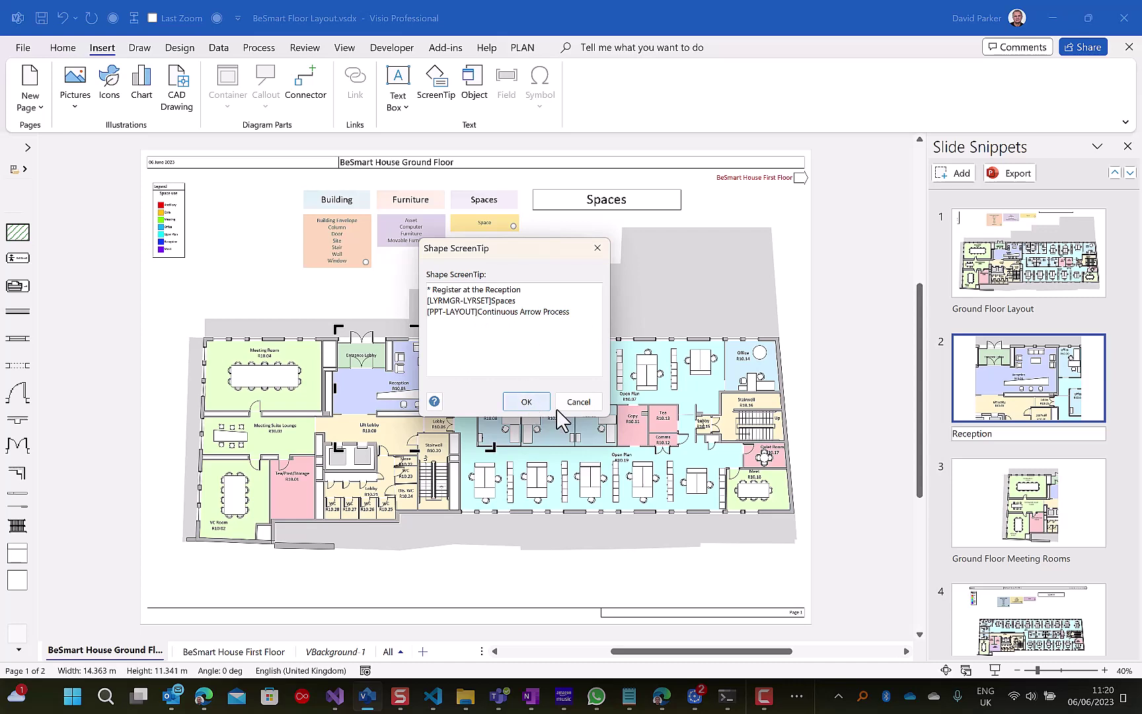
left_click(528, 401)
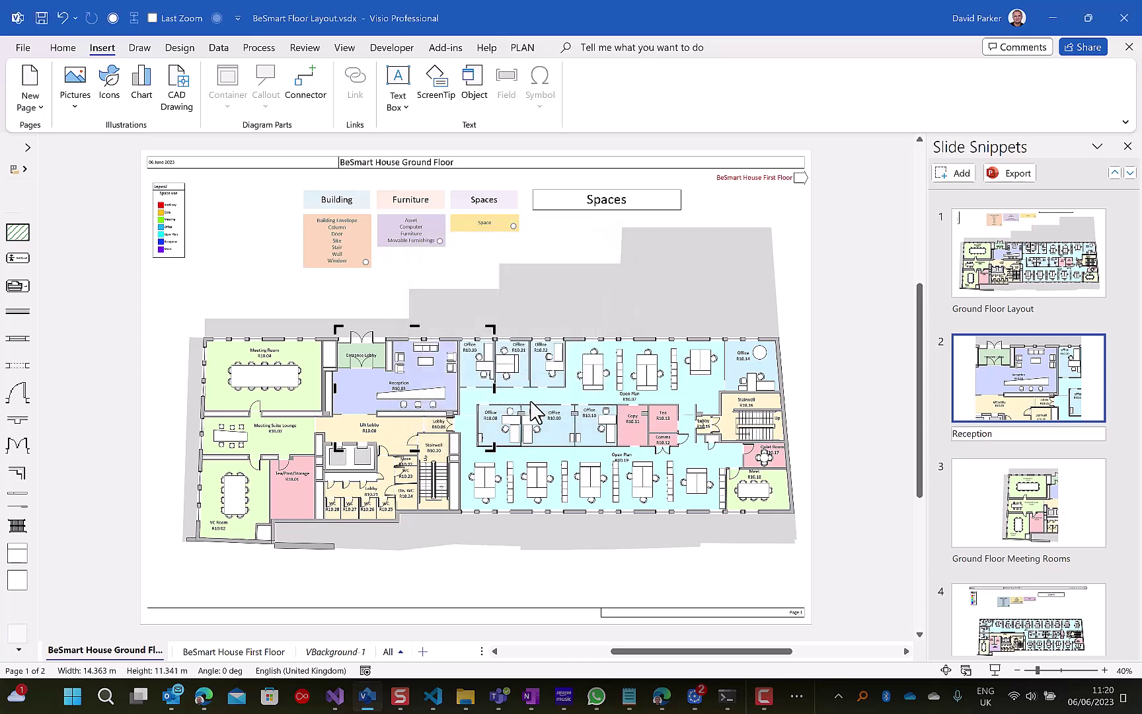